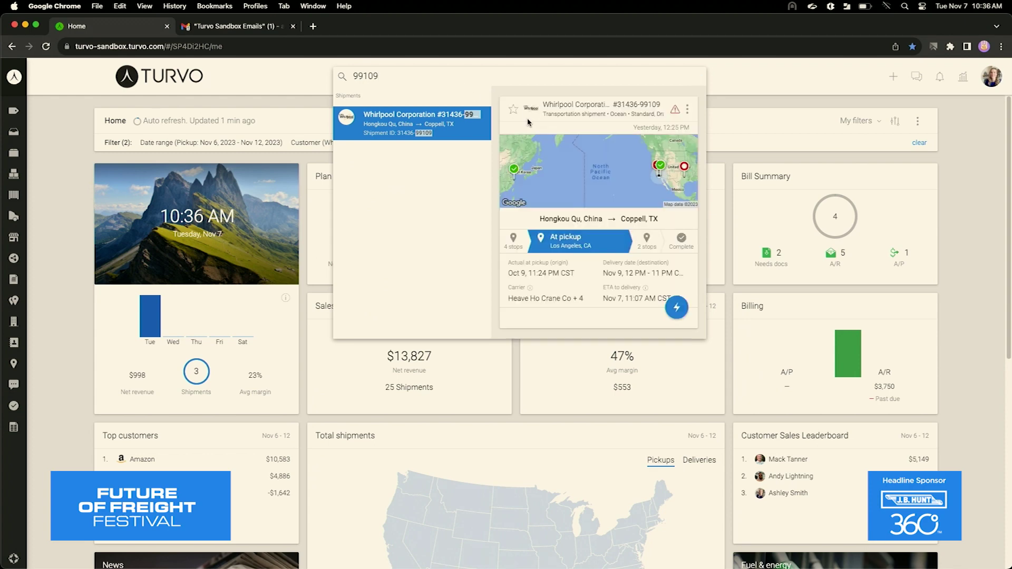
pyautogui.click(574, 165)
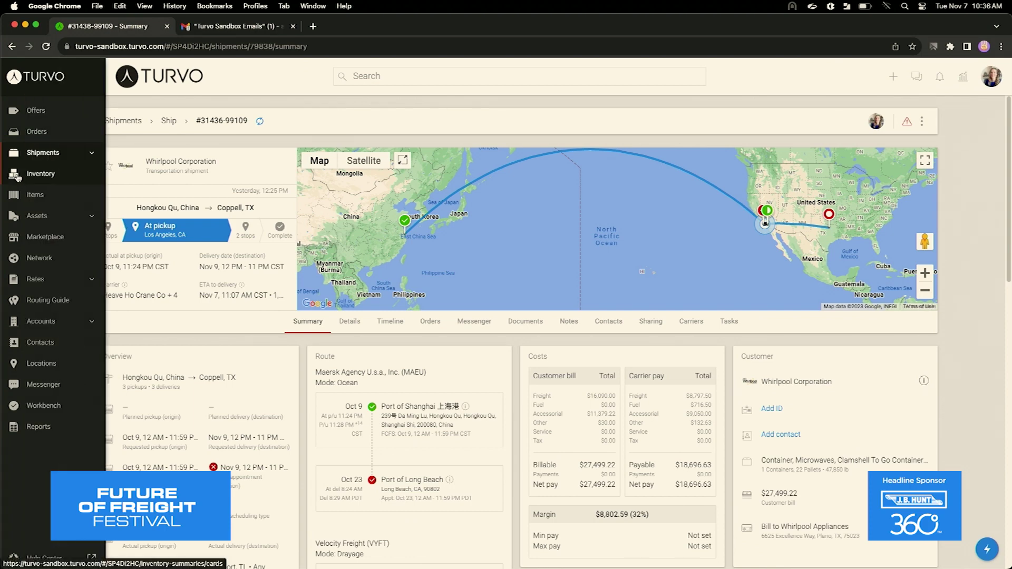
# Step: View the inventory lots held for the Bolt item
pyautogui.click(19, 175)
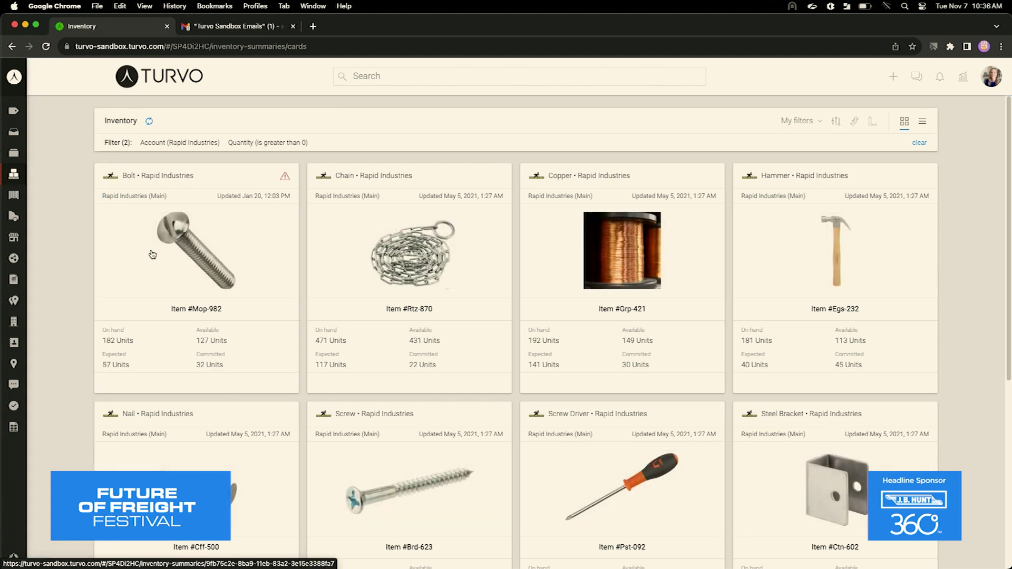
pyautogui.click(151, 252)
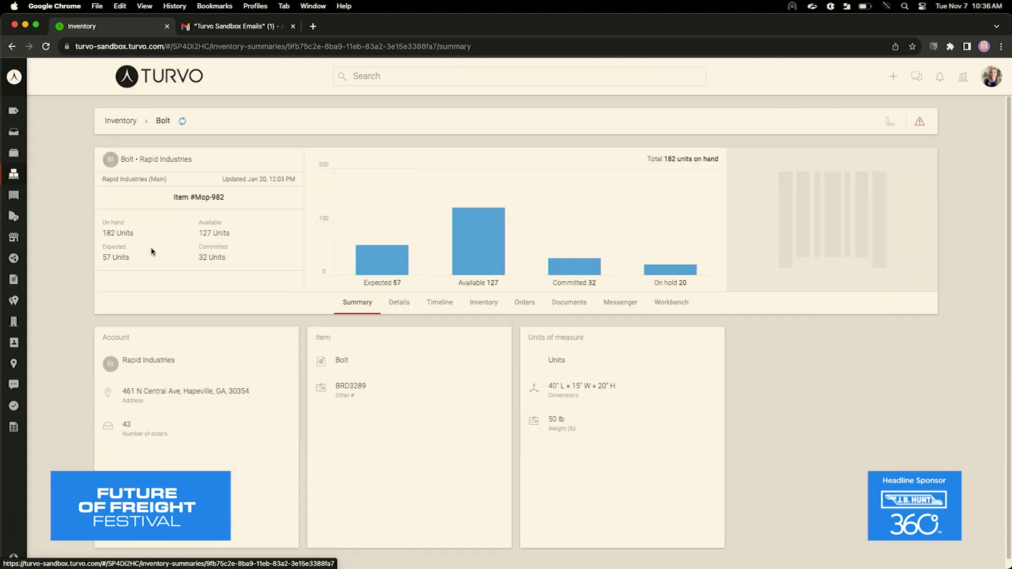
pyautogui.click(478, 309)
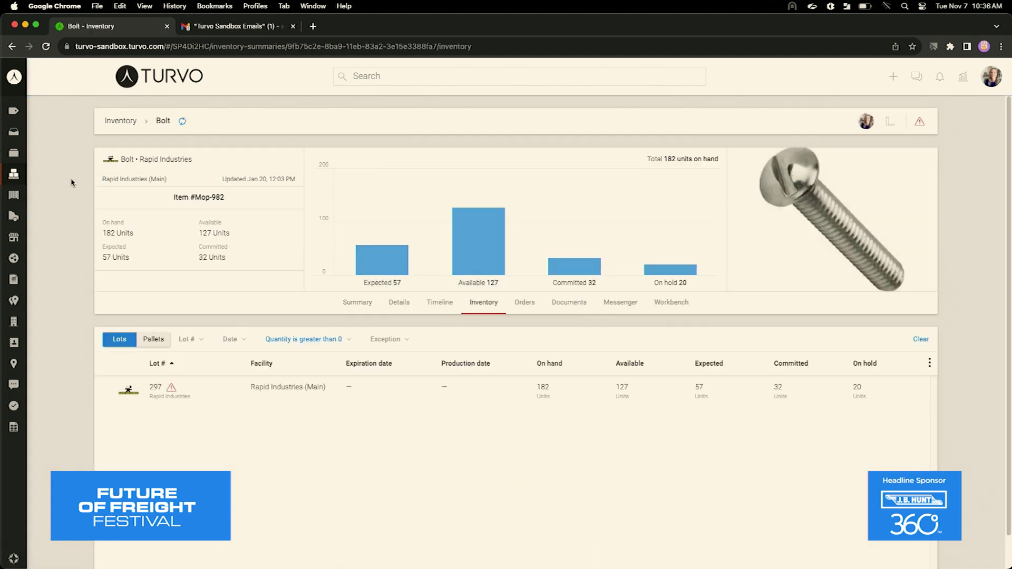
pyautogui.moveTo(14, 131)
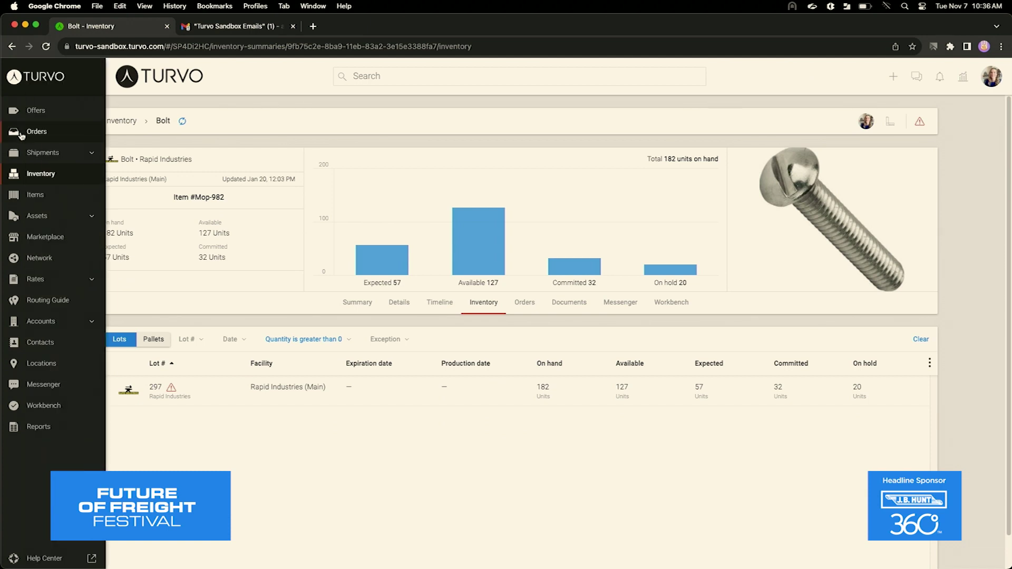
# Step: Combine the Rapid Industries and Amazon orders into a manual route plan
pyautogui.click(23, 134)
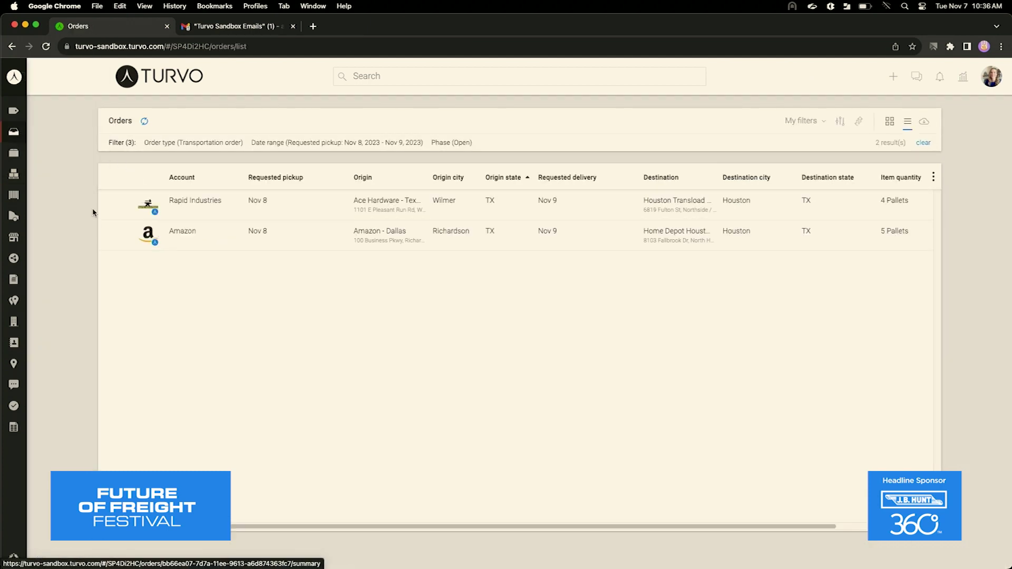
pyautogui.click(108, 205)
pyautogui.click(109, 232)
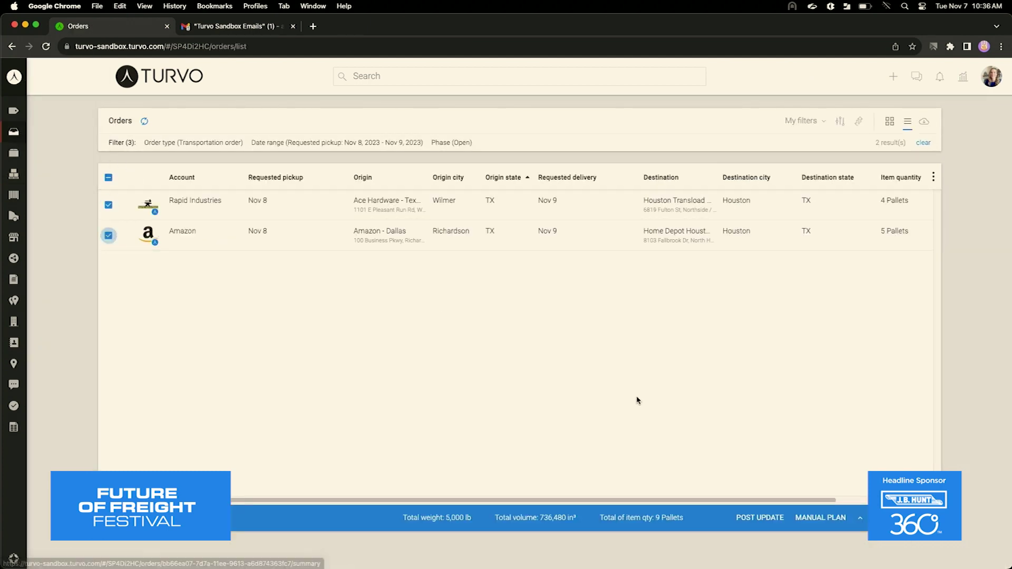
pyautogui.click(826, 519)
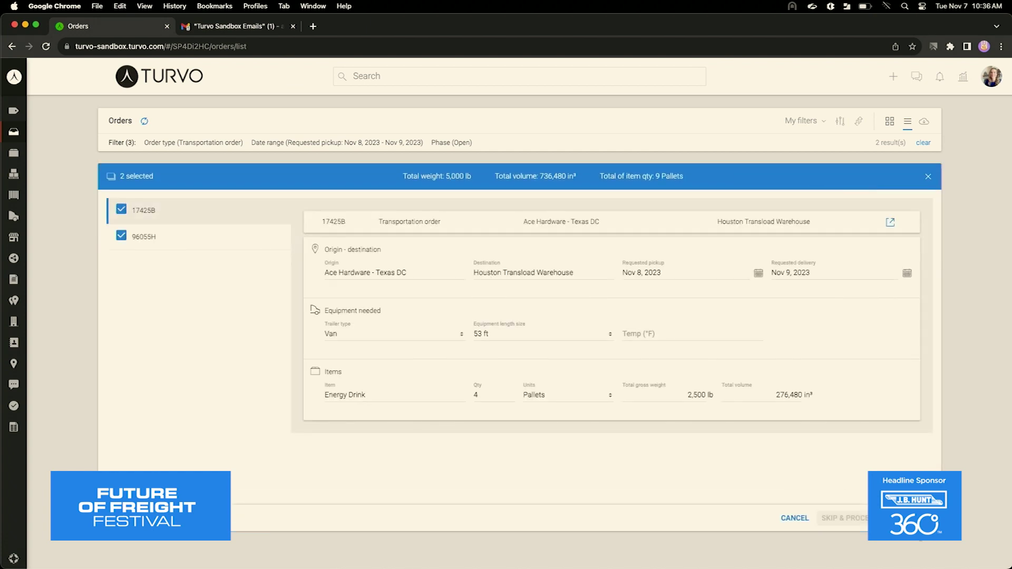
pyautogui.click(843, 518)
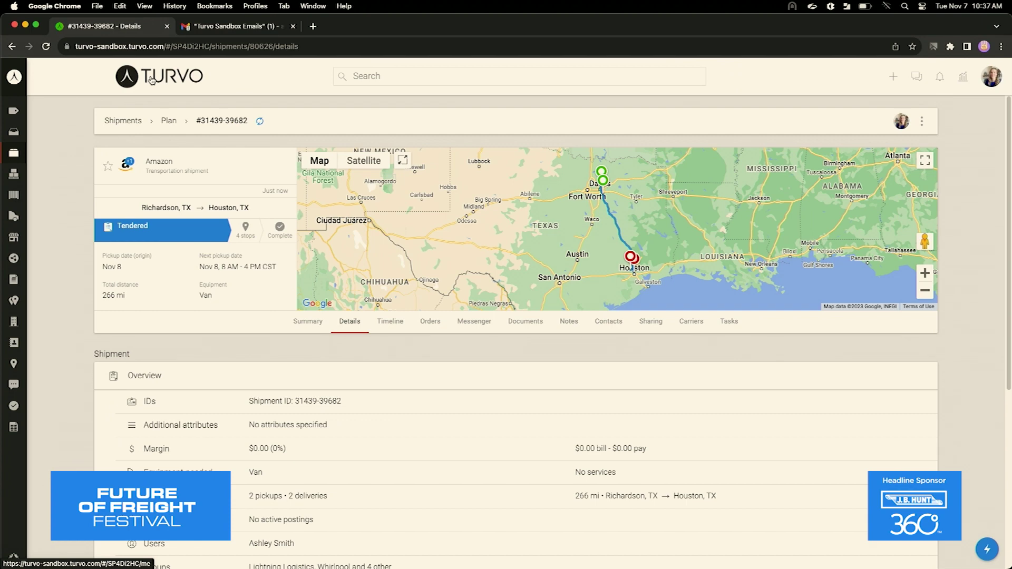
# Step: Return to the home dashboard showing the Nov 6–12 sales figures
pyautogui.click(151, 80)
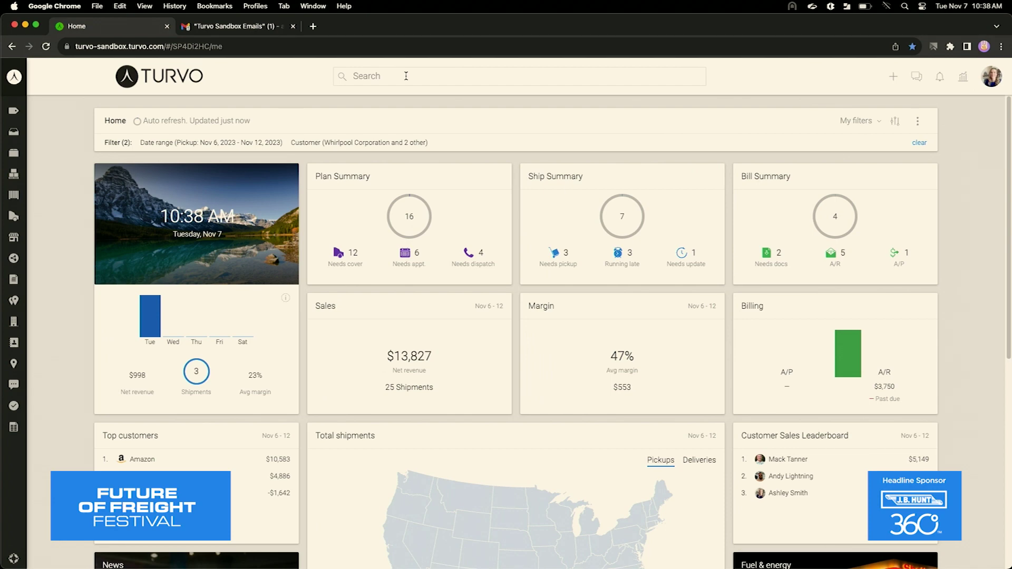
pyautogui.click(406, 76)
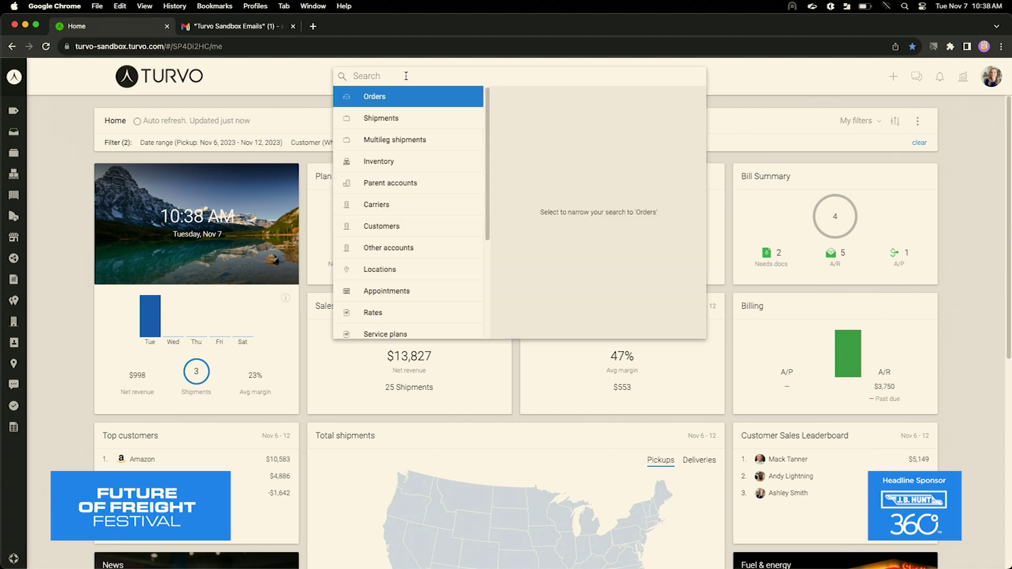
pyautogui.write('queen ')
pyautogui.write('hamm r')
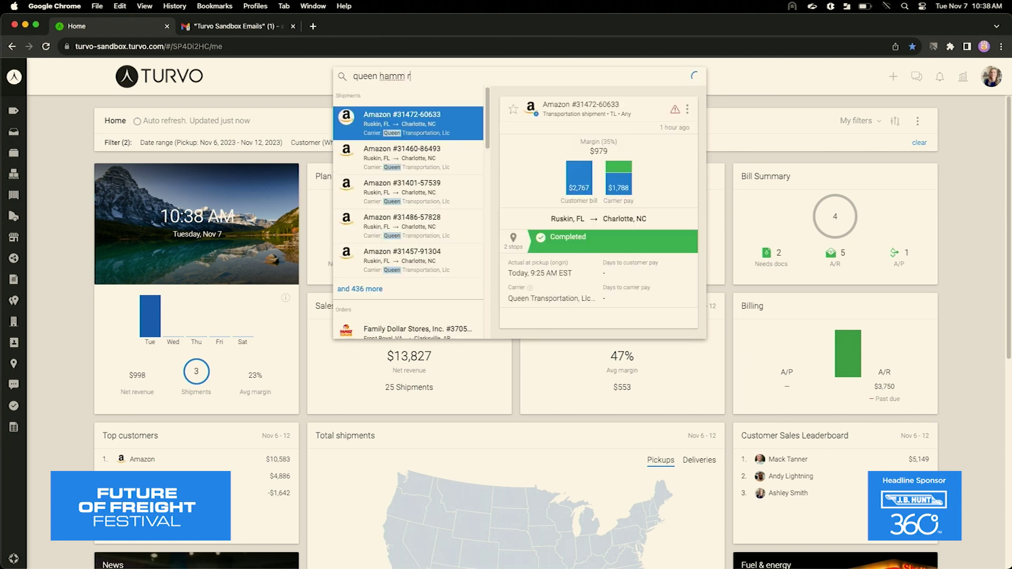
pyautogui.write('usk charl')
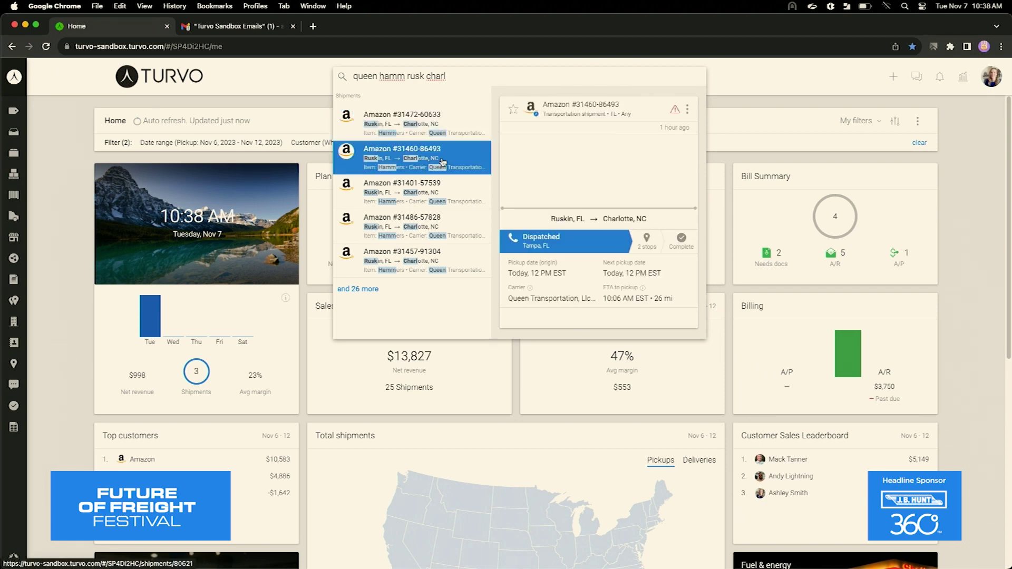
pyautogui.click(675, 308)
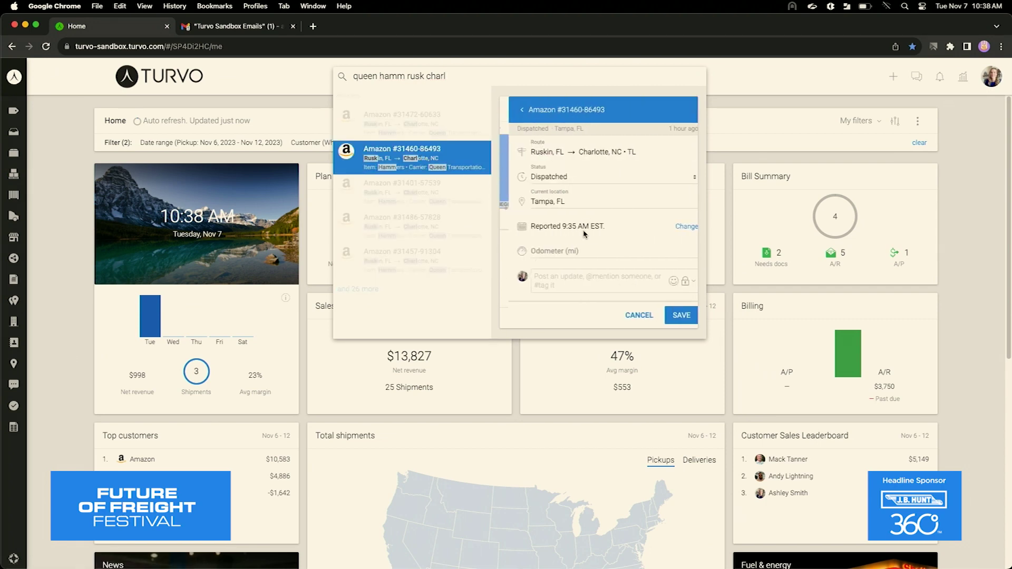
pyautogui.click(580, 184)
pyautogui.scroll(-1, 580, 237)
pyautogui.scroll(-1, 579, 242)
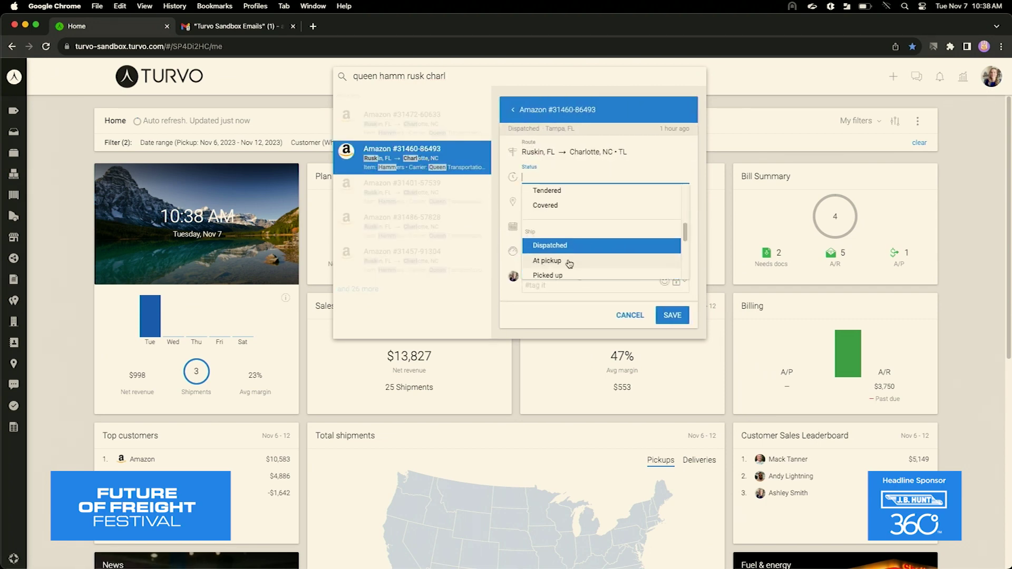
pyautogui.click(570, 260)
pyautogui.write('Dock 5')
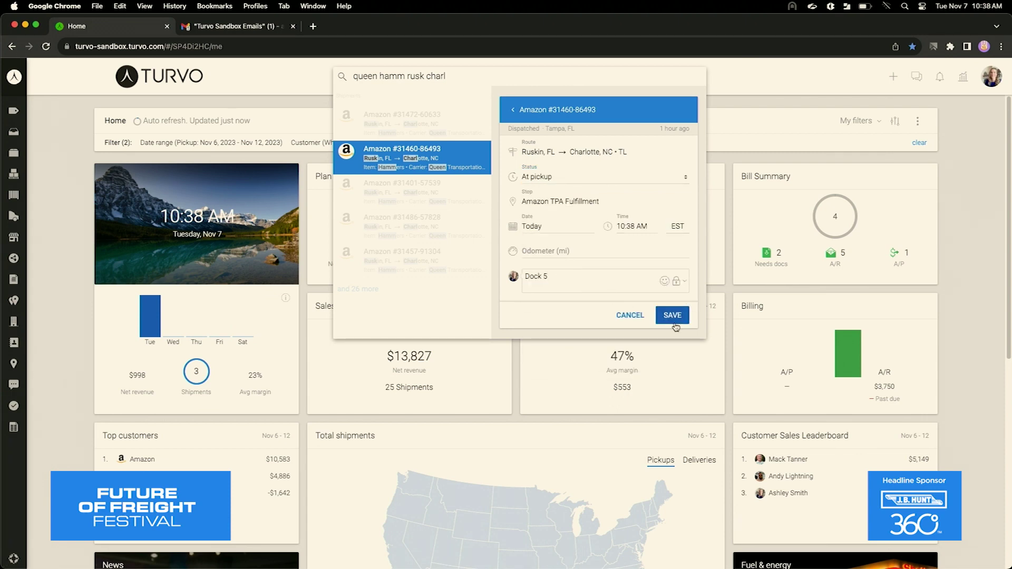
pyautogui.click(672, 315)
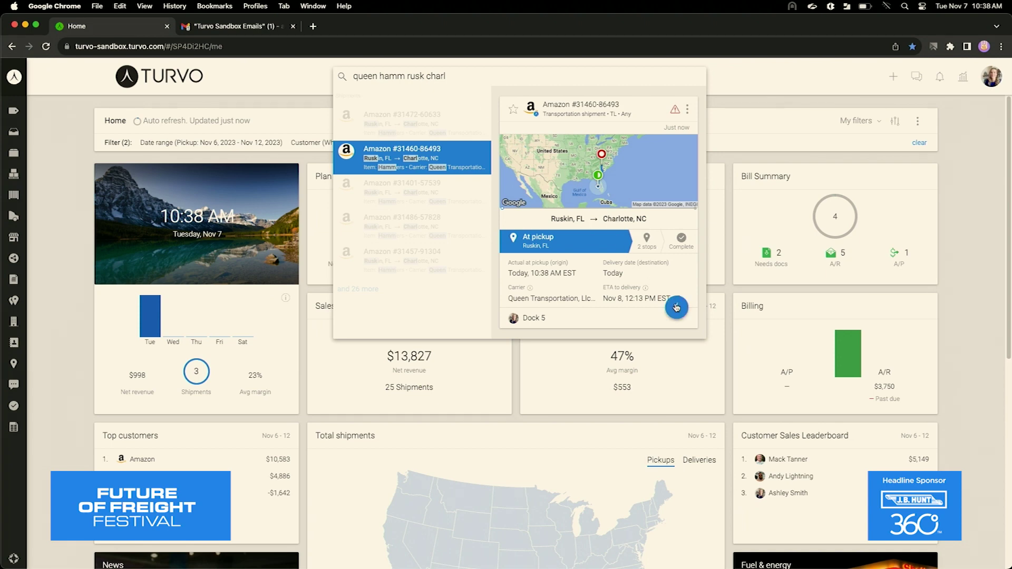
pyautogui.moveTo(598, 277)
pyautogui.click(515, 356)
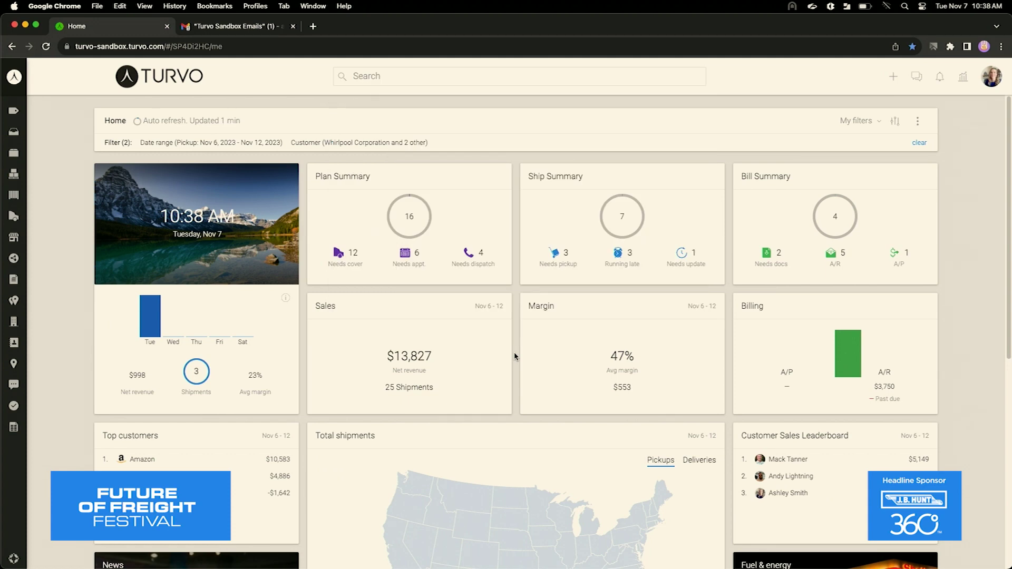
# Step: Select the six Whirlpool shipments in the Needs cover list
pyautogui.click(349, 254)
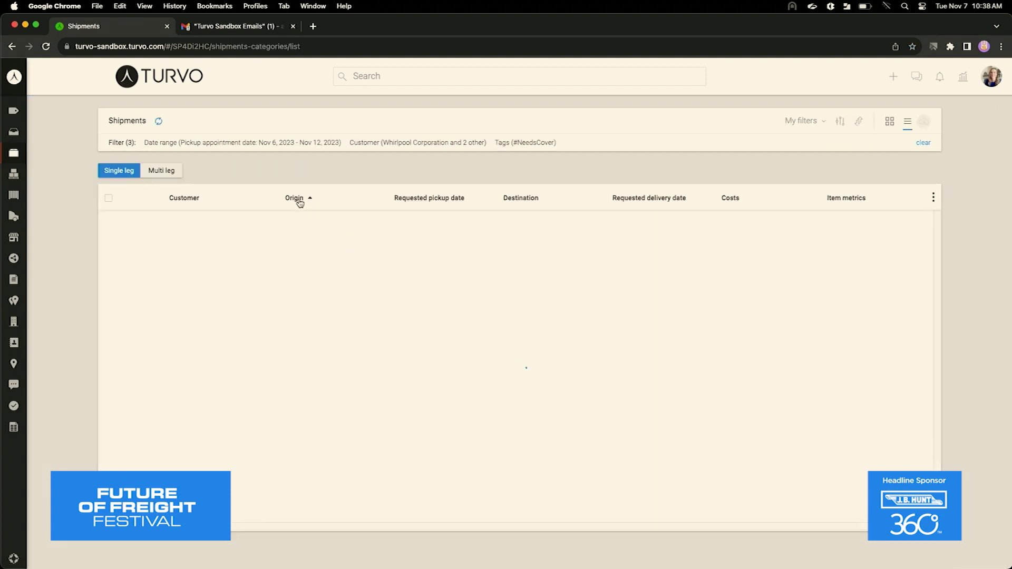
pyautogui.click(108, 238)
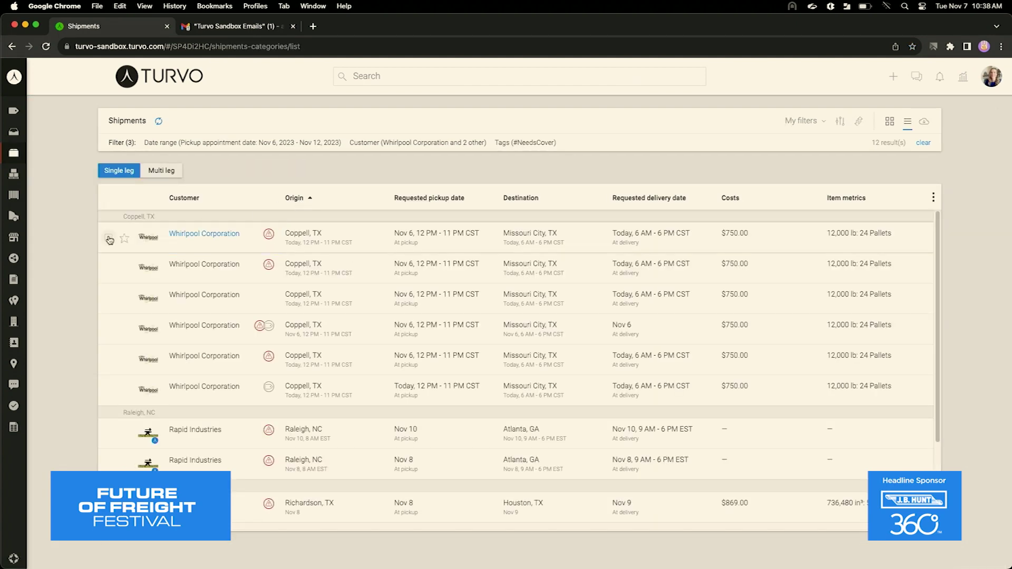
pyautogui.click(109, 269)
pyautogui.click(109, 299)
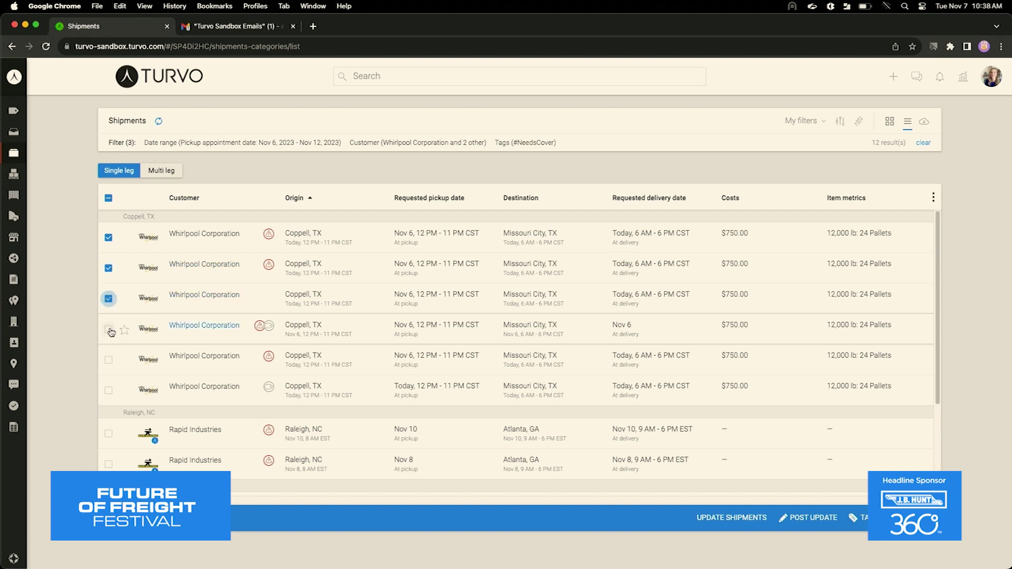
pyautogui.click(109, 329)
pyautogui.click(109, 361)
pyautogui.click(109, 390)
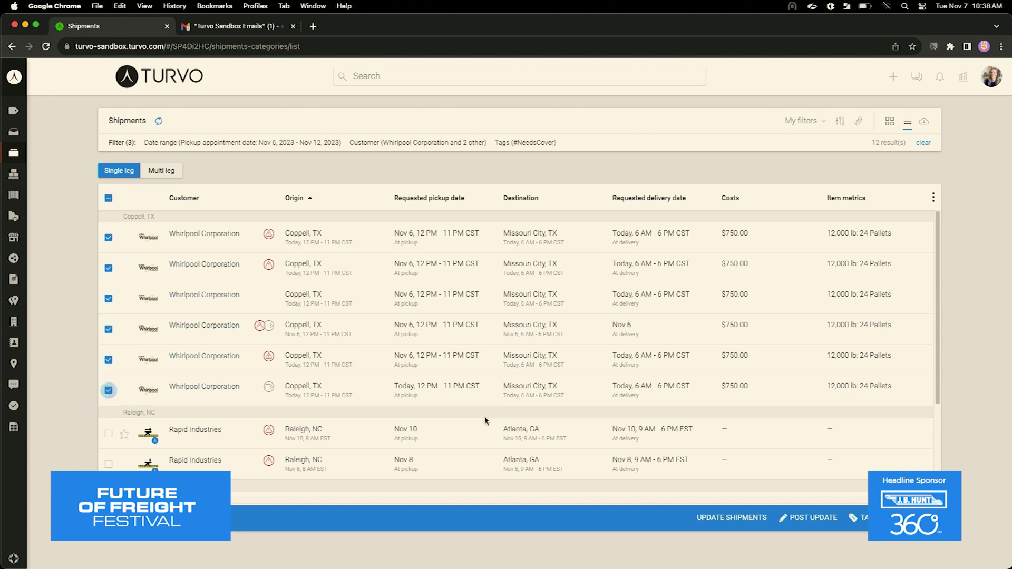
# Step: Post the six shipments to the favourite carrier group, excluding My network and Truckstop.com
pyautogui.click(864, 509)
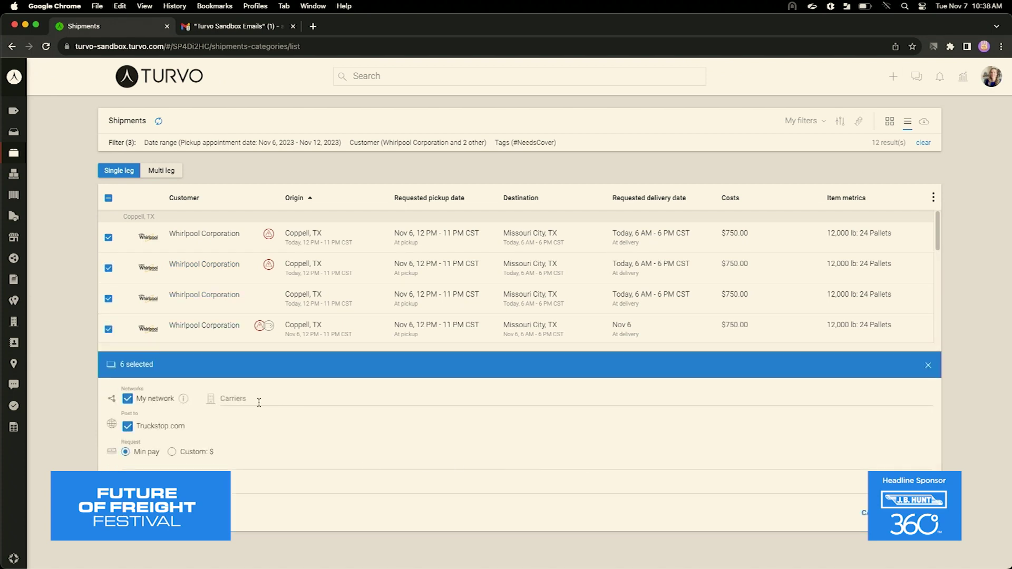
pyautogui.click(145, 402)
pyautogui.click(127, 425)
pyautogui.click(249, 403)
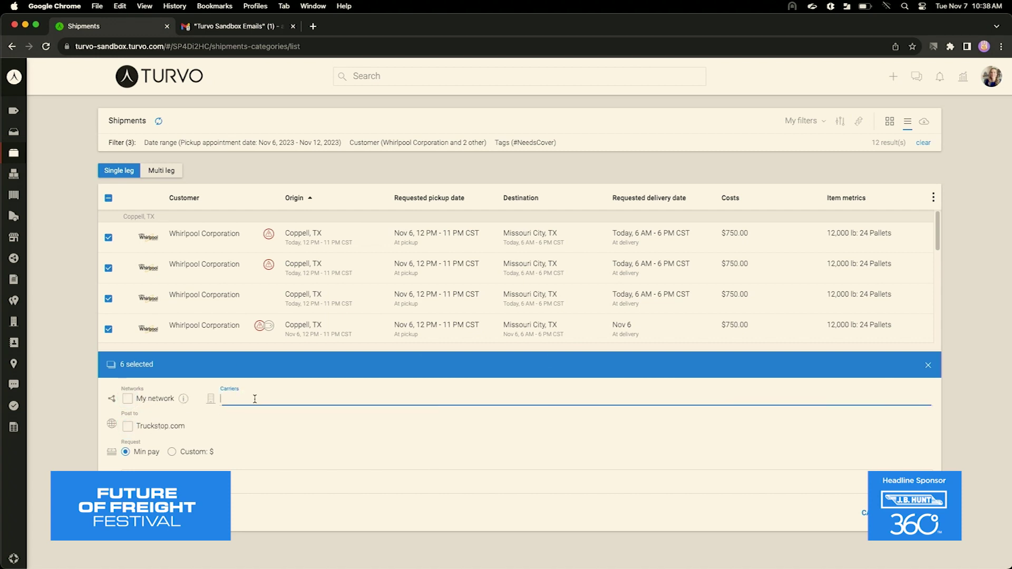
pyautogui.write('ashley')
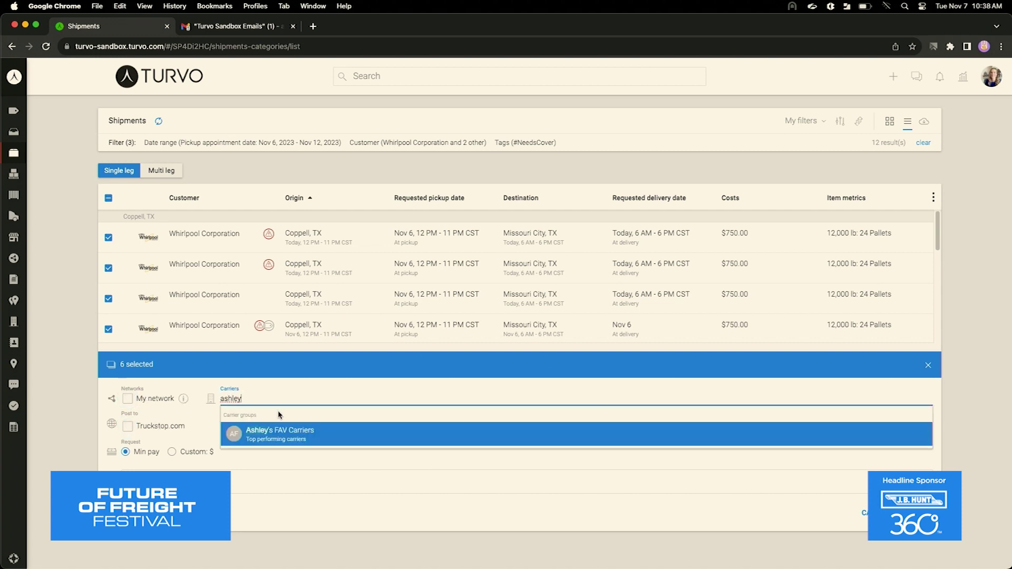
pyautogui.click(288, 435)
pyautogui.click(865, 509)
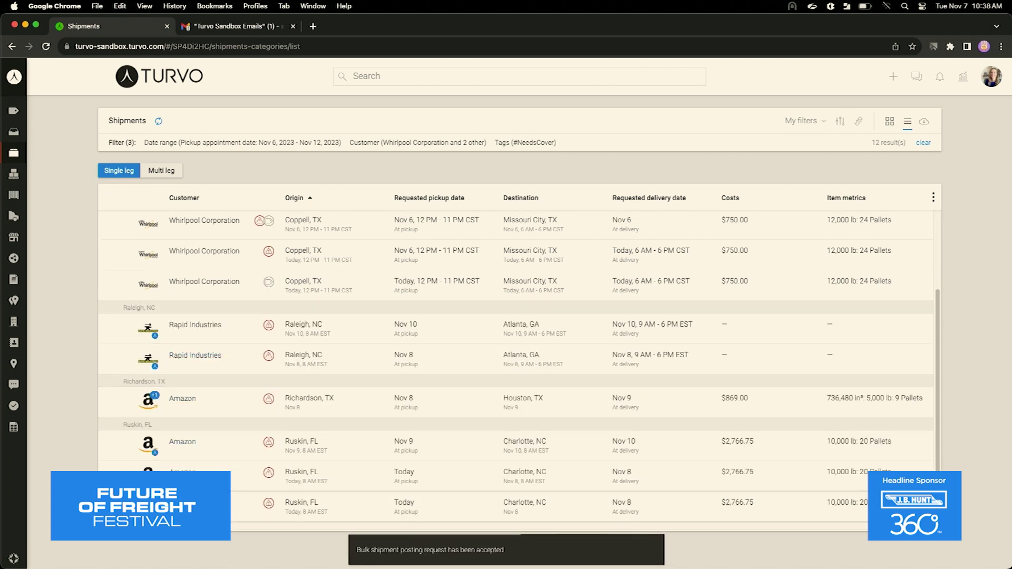
# Step: Post the two Amazon and two Rapid Industries shipments to carriers
pyautogui.click(108, 446)
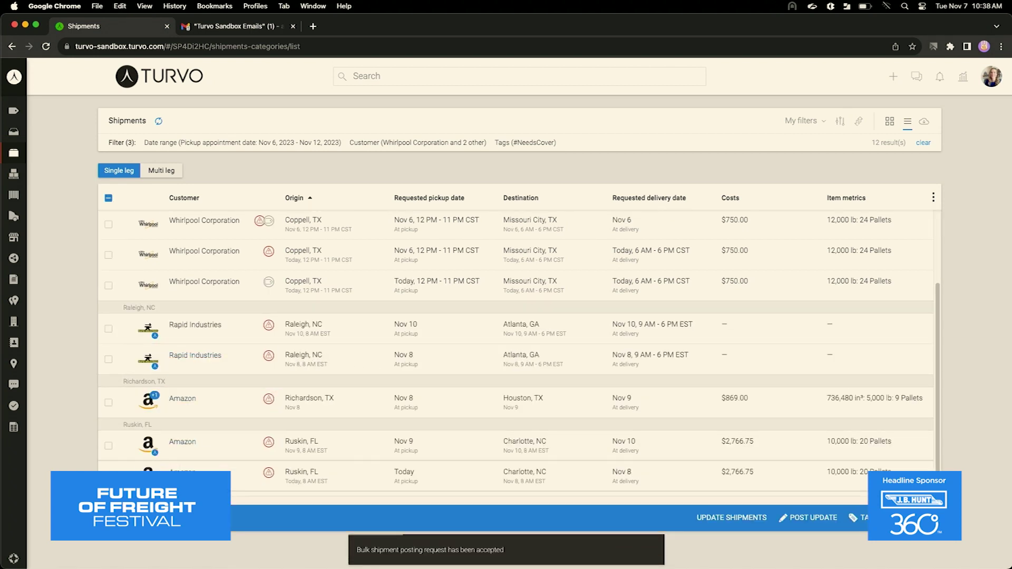
pyautogui.click(108, 403)
pyautogui.click(108, 358)
pyautogui.click(108, 328)
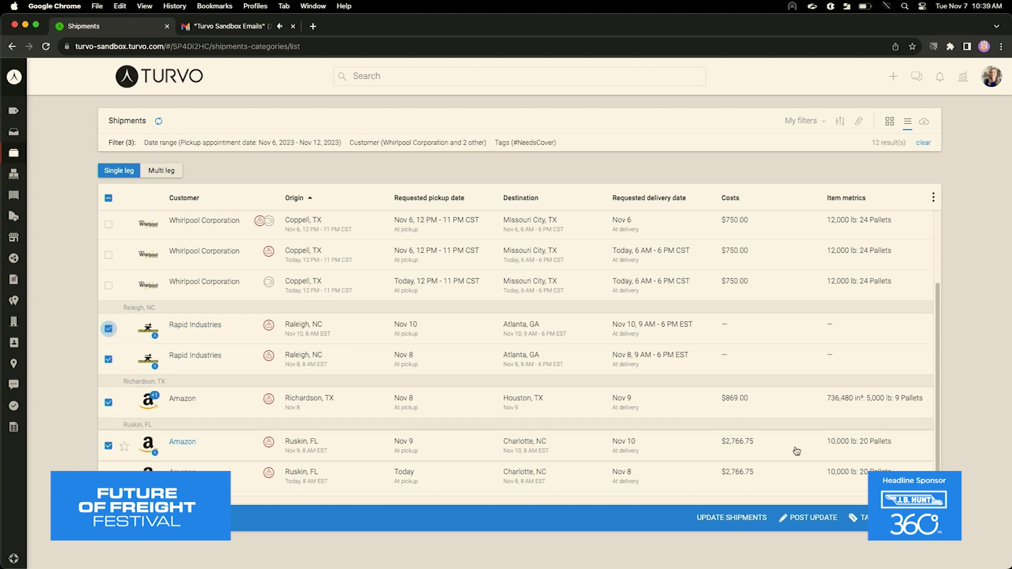
pyautogui.click(896, 518)
pyautogui.click(864, 509)
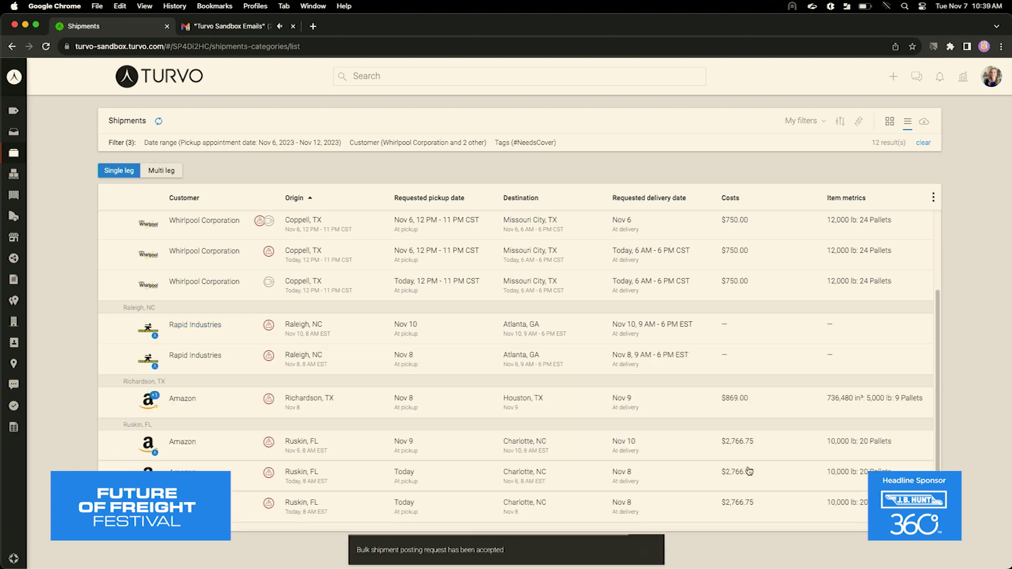
pyautogui.moveTo(419, 324)
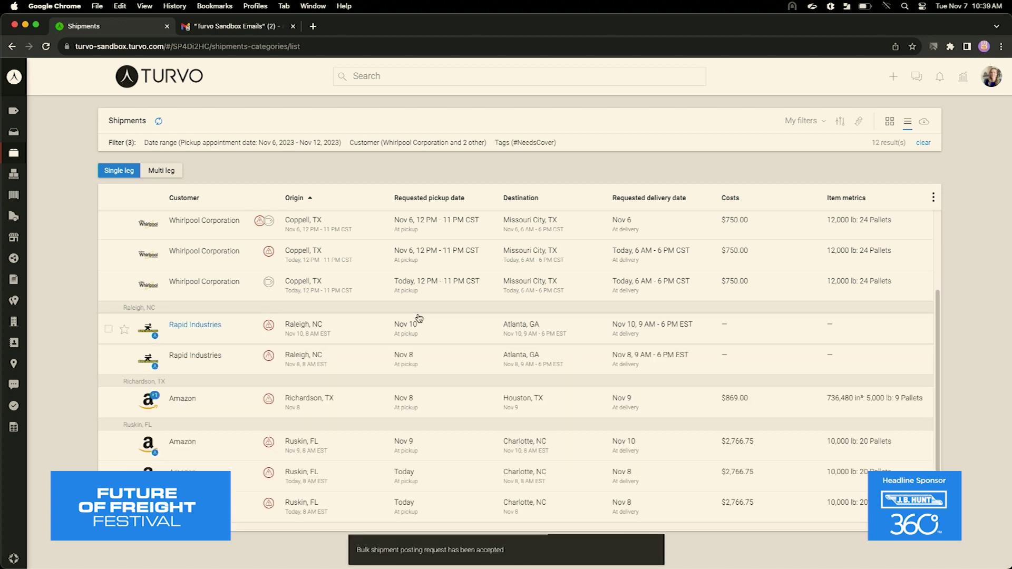
pyautogui.click(454, 77)
pyautogui.write('whirl')
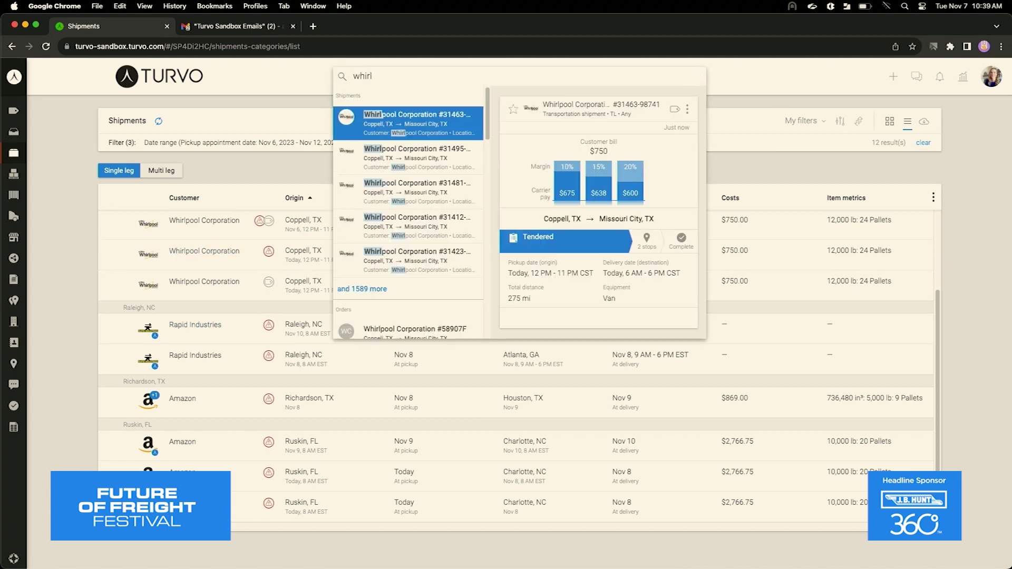
pyautogui.write(' micro')
pyautogui.write(' copp')
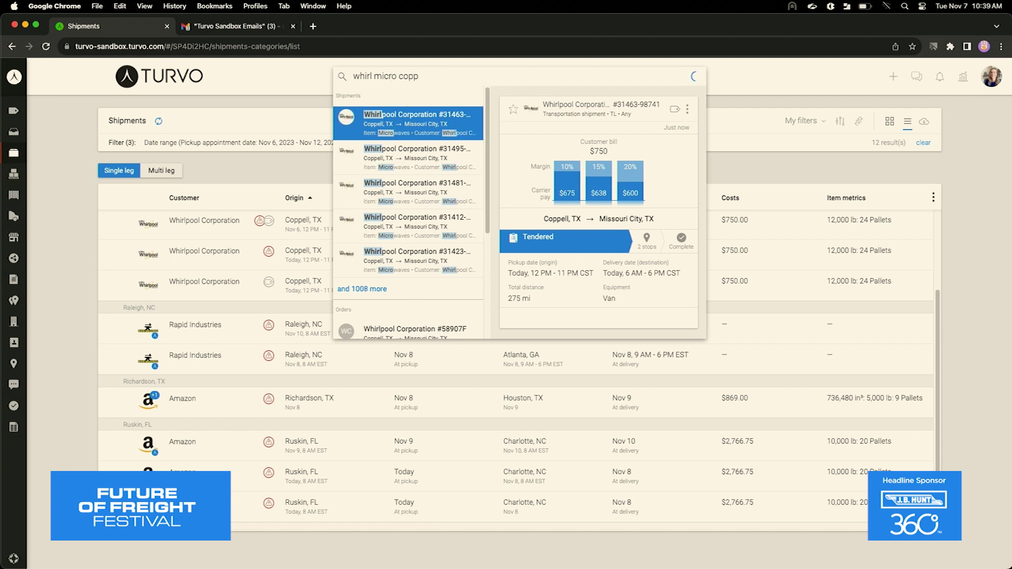
pyautogui.write(' miss')
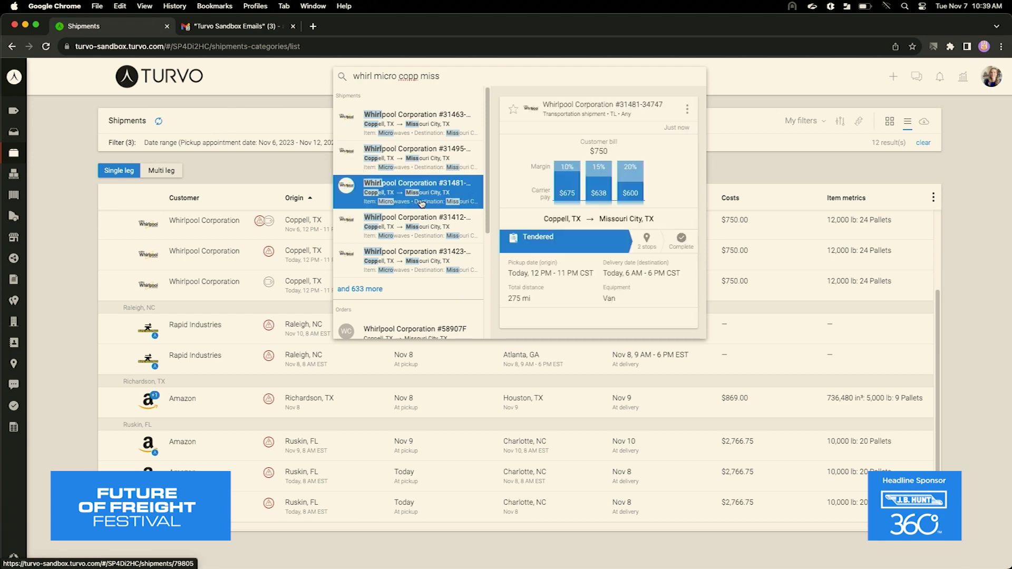
pyautogui.click(687, 108)
pyautogui.click(651, 154)
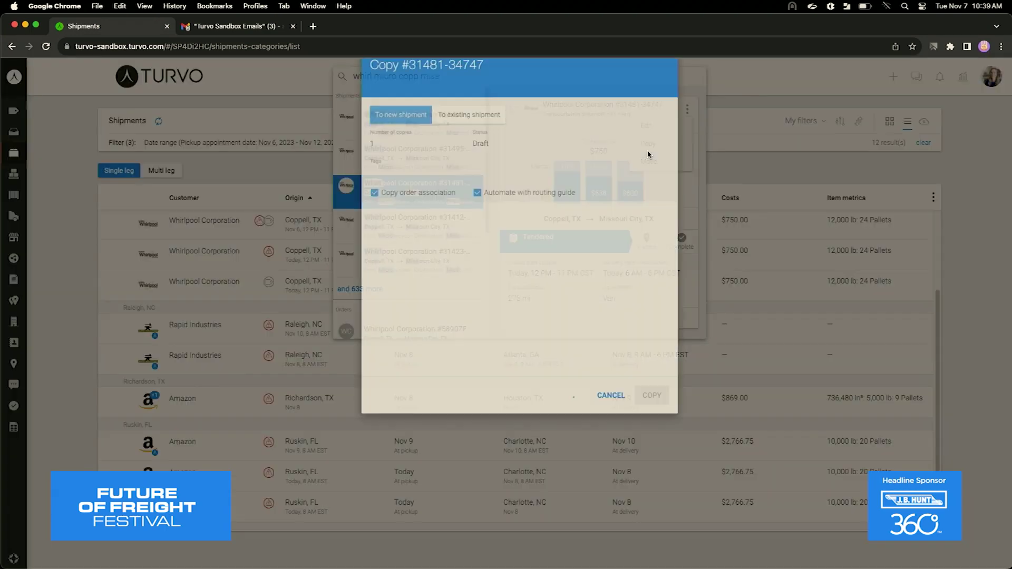
pyautogui.scroll(-2, 577, 266)
pyautogui.scroll(-1, 577, 266)
# Step: Give the copy pickup number WO1107, a November 7 pickup date, and no customer costs
pyautogui.click(606, 343)
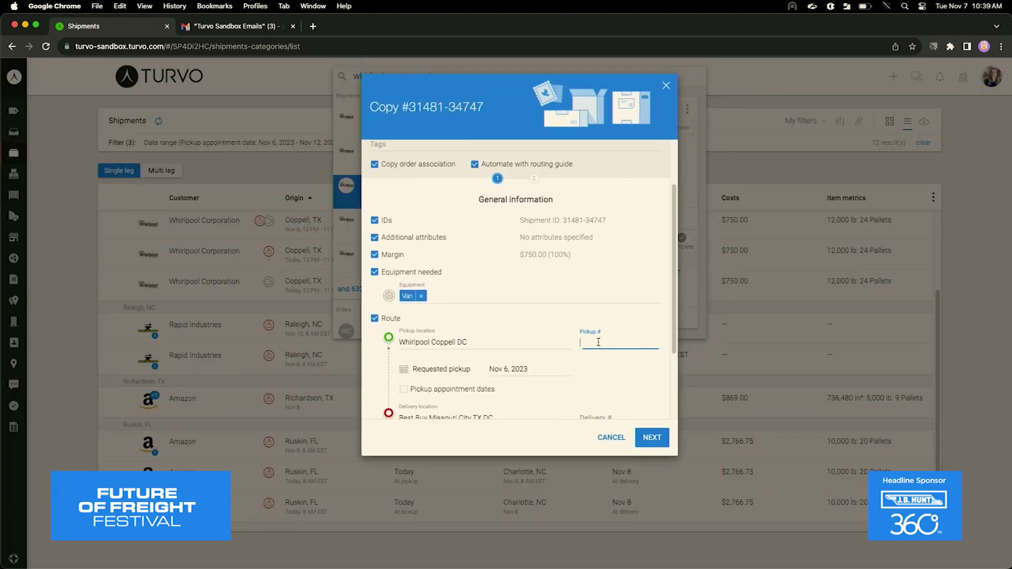
pyautogui.write('WO1107')
pyautogui.scroll(-1, 527, 337)
pyautogui.scroll(-1, 527, 337)
pyautogui.click(527, 339)
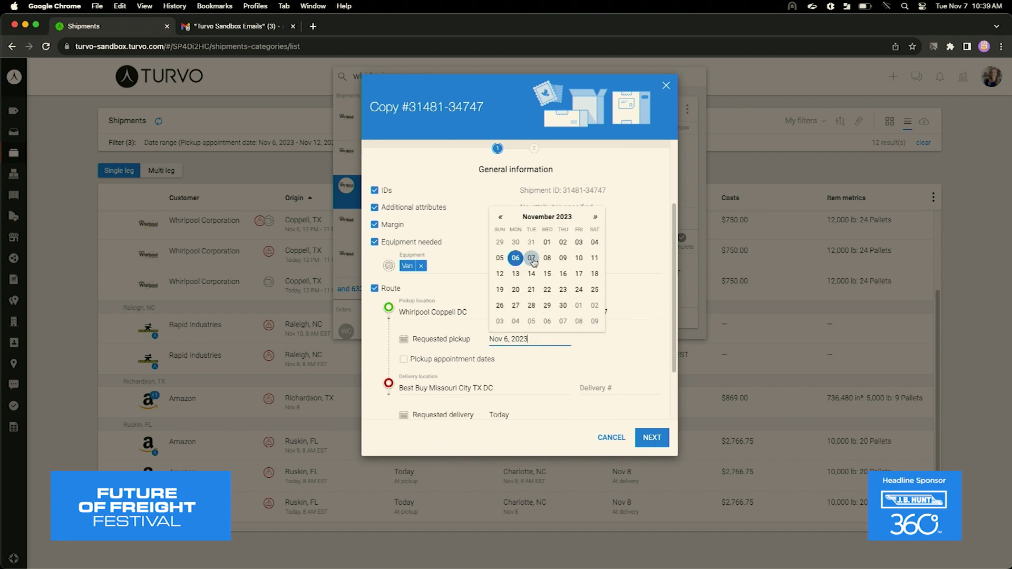
pyautogui.click(531, 258)
pyautogui.click(652, 437)
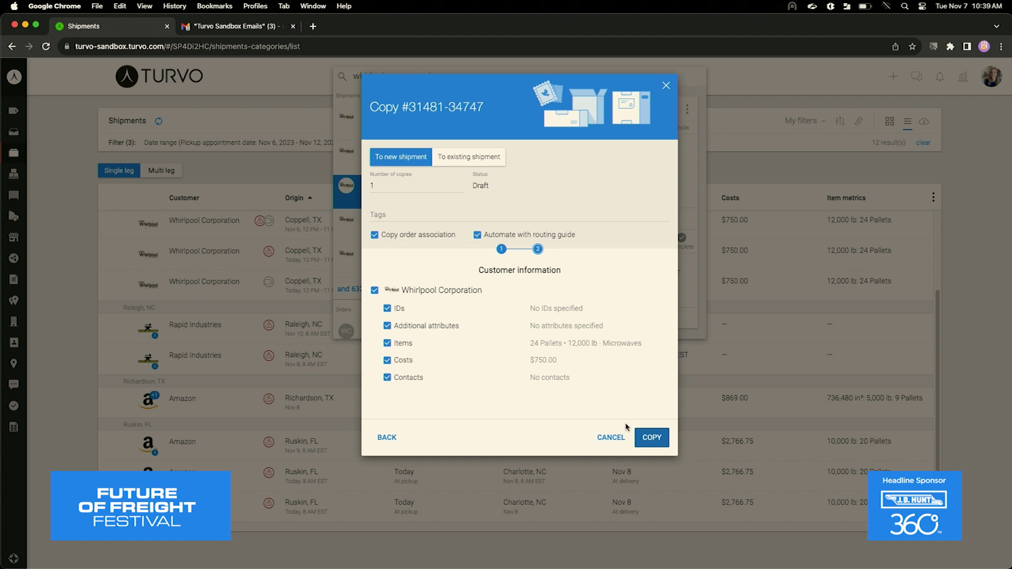
pyautogui.click(403, 360)
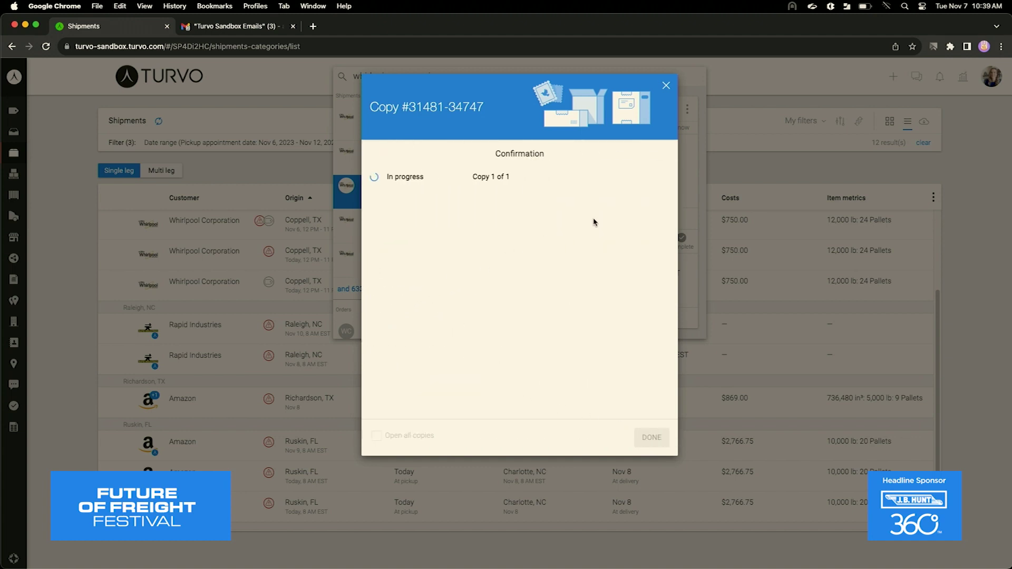
pyautogui.moveTo(520, 176)
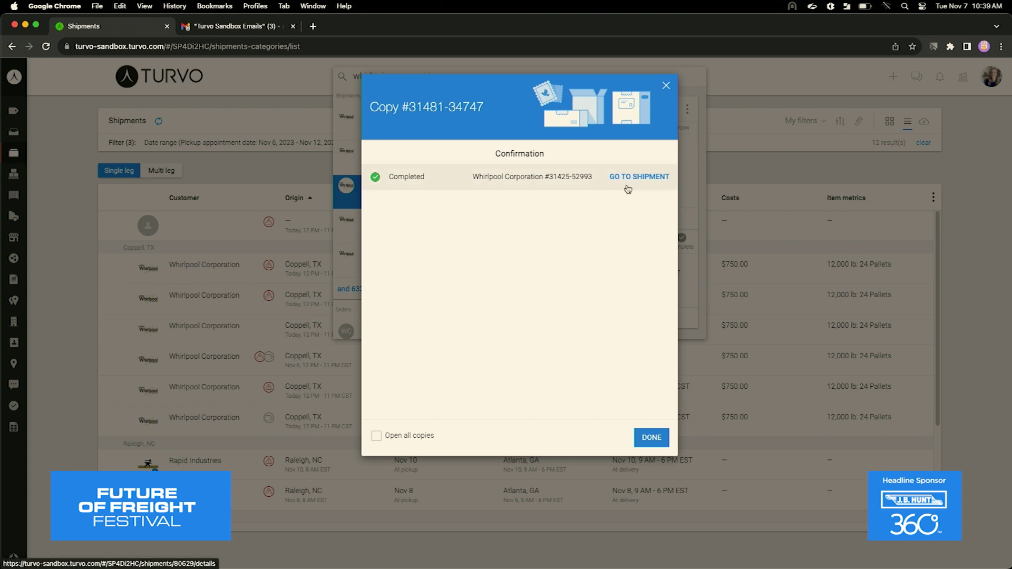
pyautogui.click(634, 177)
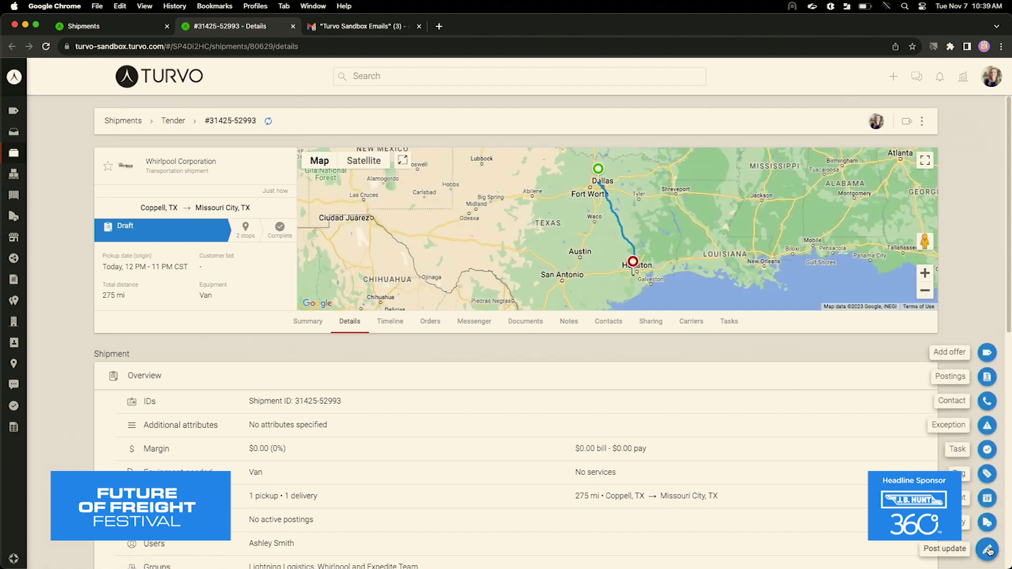
pyautogui.click(990, 549)
pyautogui.click(860, 420)
pyautogui.scroll(-3, 864, 443)
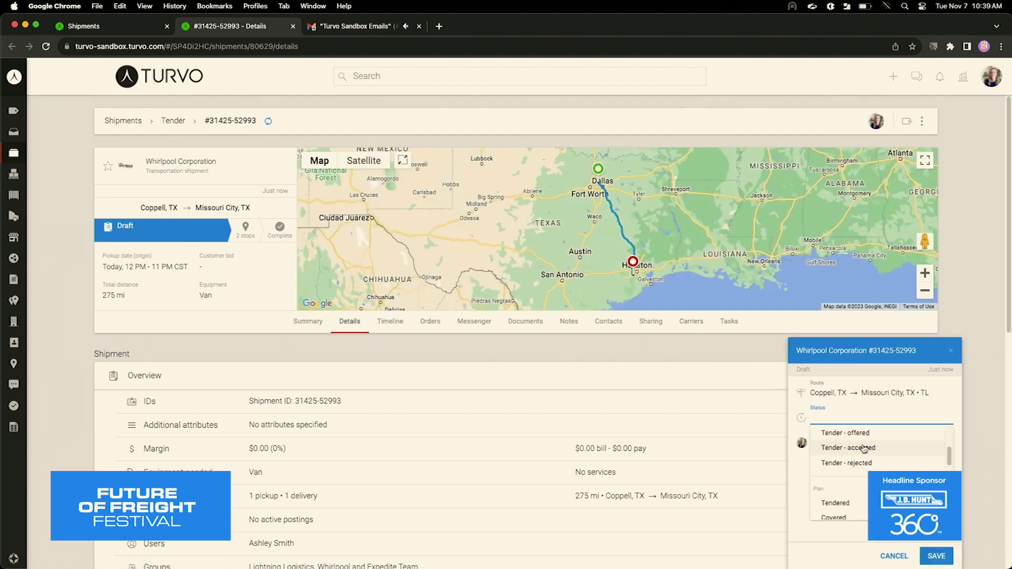
pyautogui.click(841, 504)
pyautogui.click(933, 556)
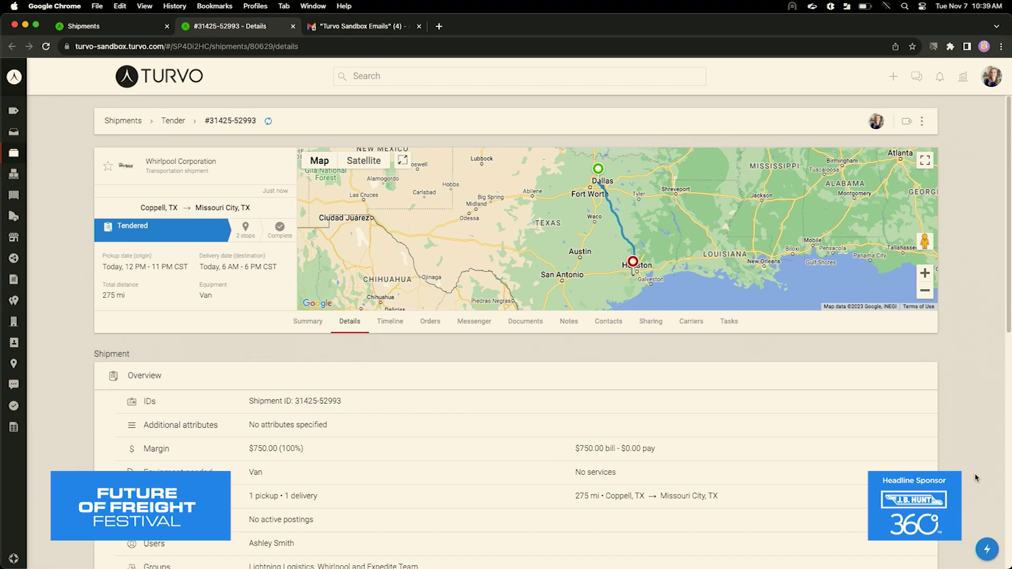
pyautogui.click(690, 321)
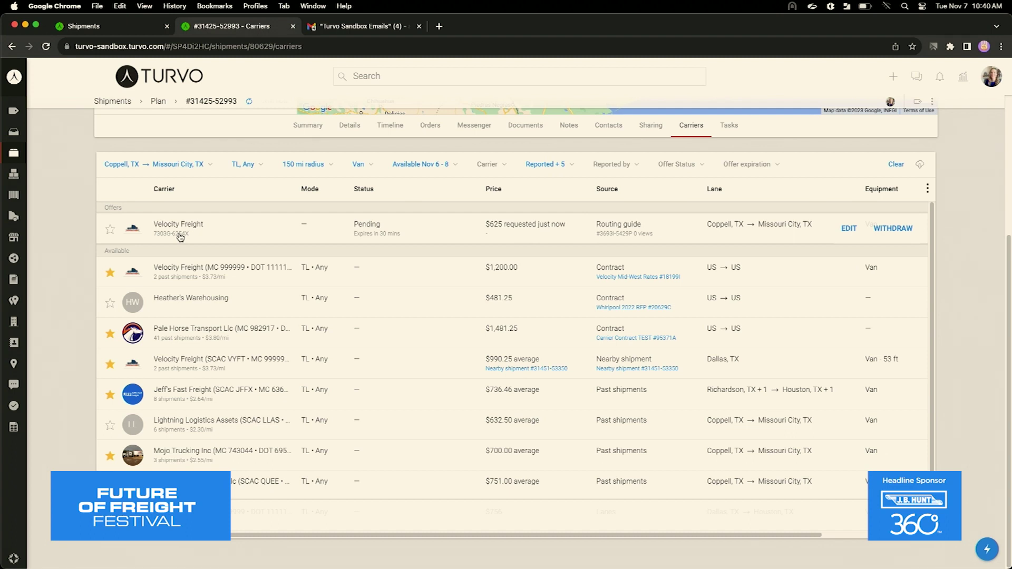
# Step: Review the carrier rate confirmation PDF in the Turvo Sandbox Emails mailbox
pyautogui.click(376, 30)
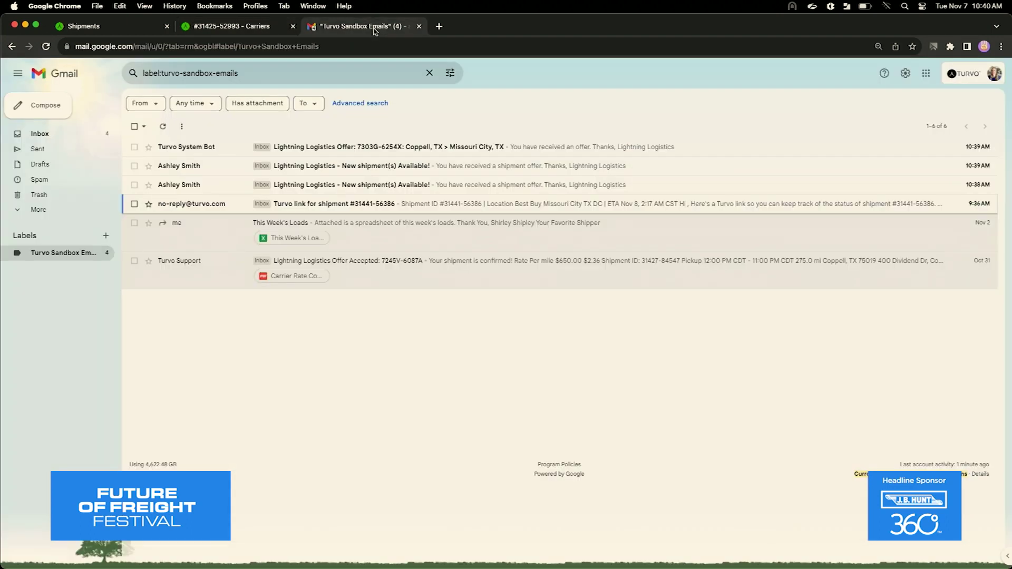
pyautogui.click(297, 277)
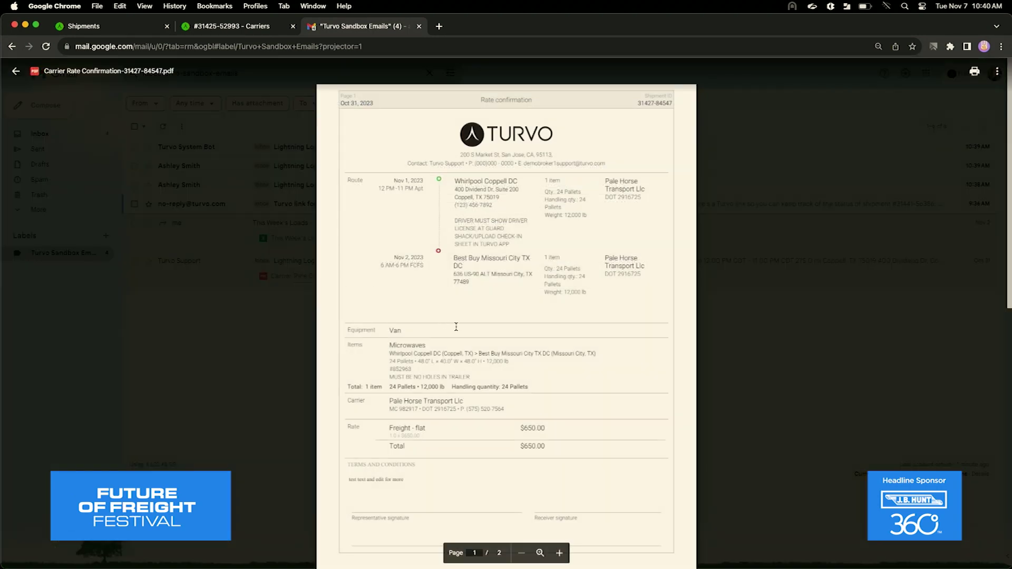
pyautogui.scroll(-5, 456, 324)
pyautogui.scroll(5, 457, 324)
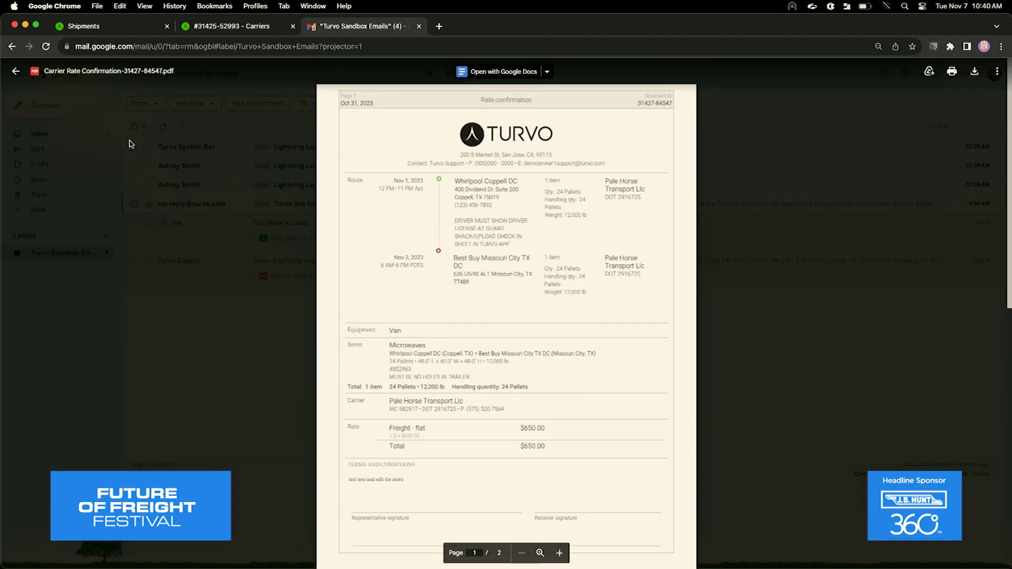
pyautogui.click(16, 72)
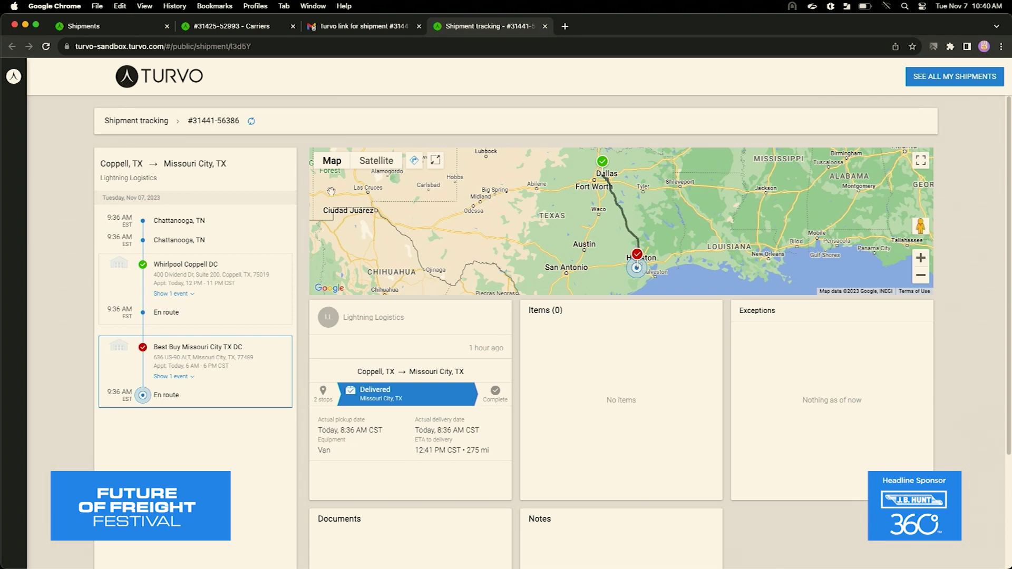
pyautogui.click(293, 26)
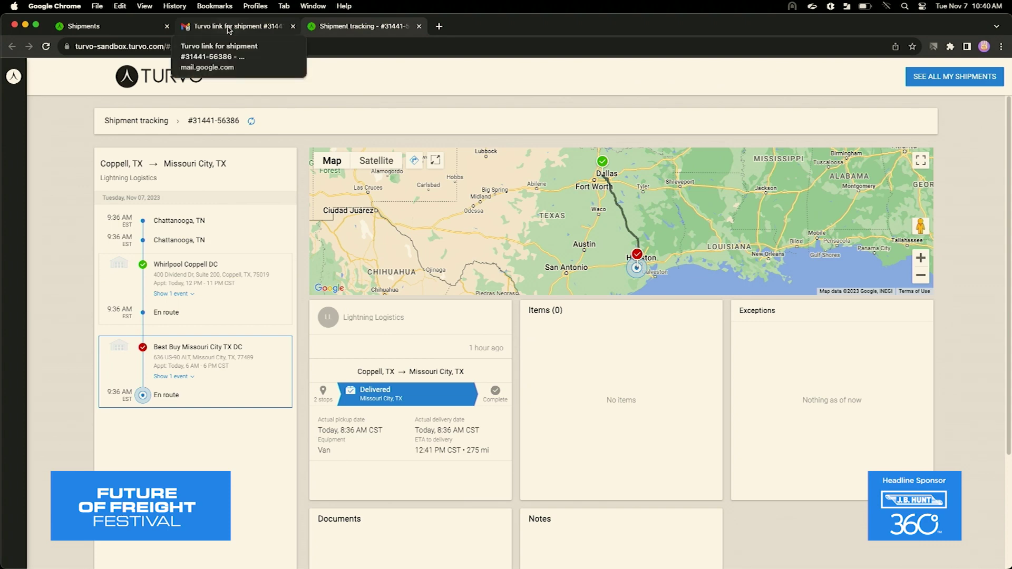
pyautogui.click(227, 29)
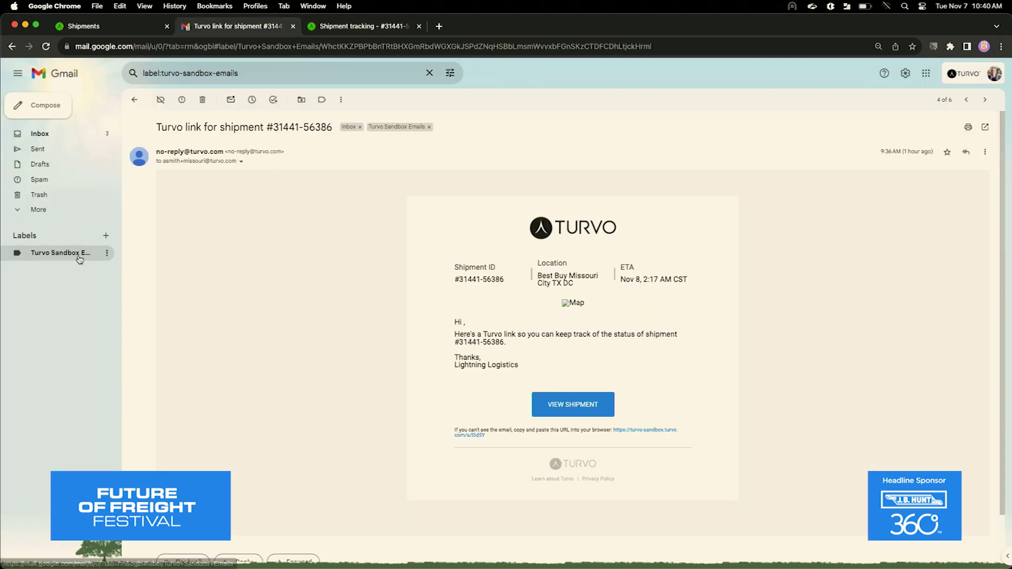
# Step: Preview the This Week's Loads spreadsheet attachment from the Emails list
pyautogui.click(79, 253)
pyautogui.click(282, 240)
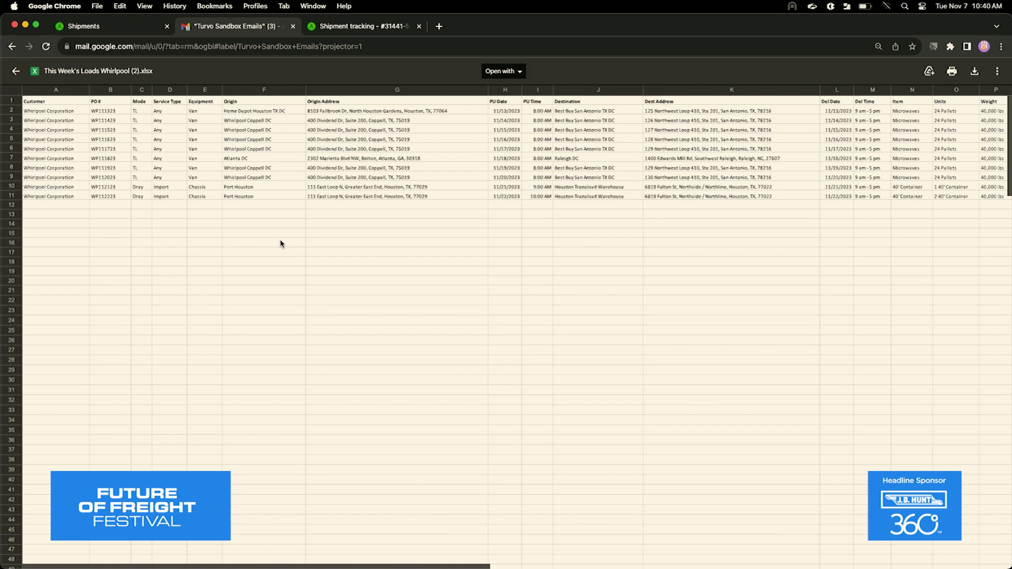
pyautogui.click(16, 70)
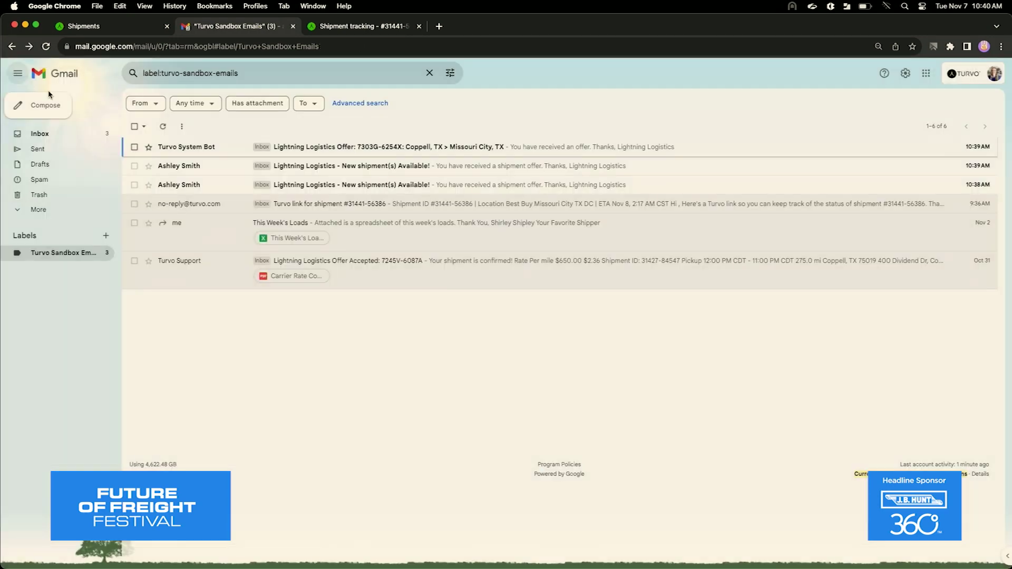
# Step: Forward the This Week's Loads email to Oko's Turvo intake address
pyautogui.click(369, 227)
pyautogui.click(250, 345)
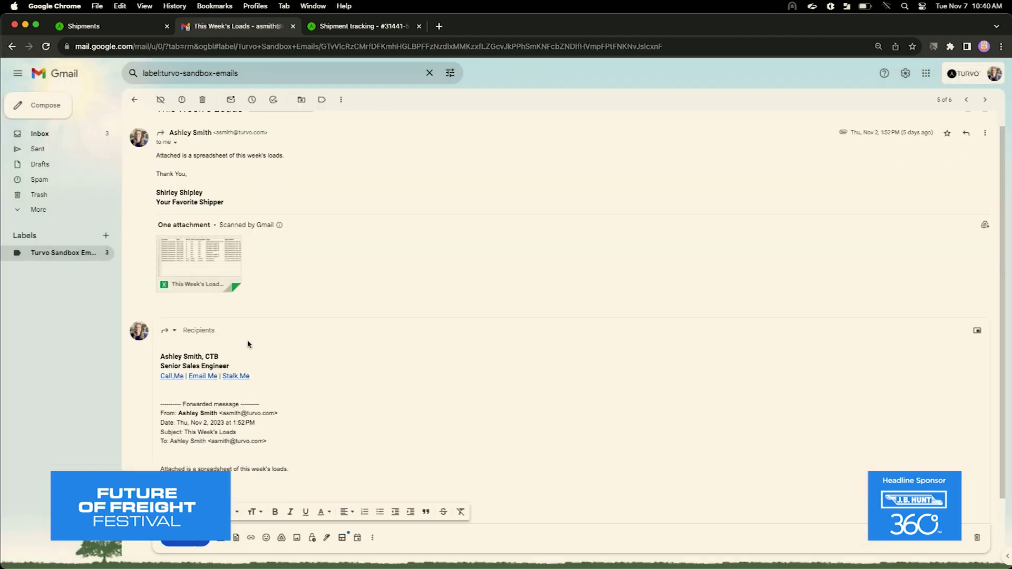
pyautogui.write('tuv')
pyautogui.press('BackSpace')
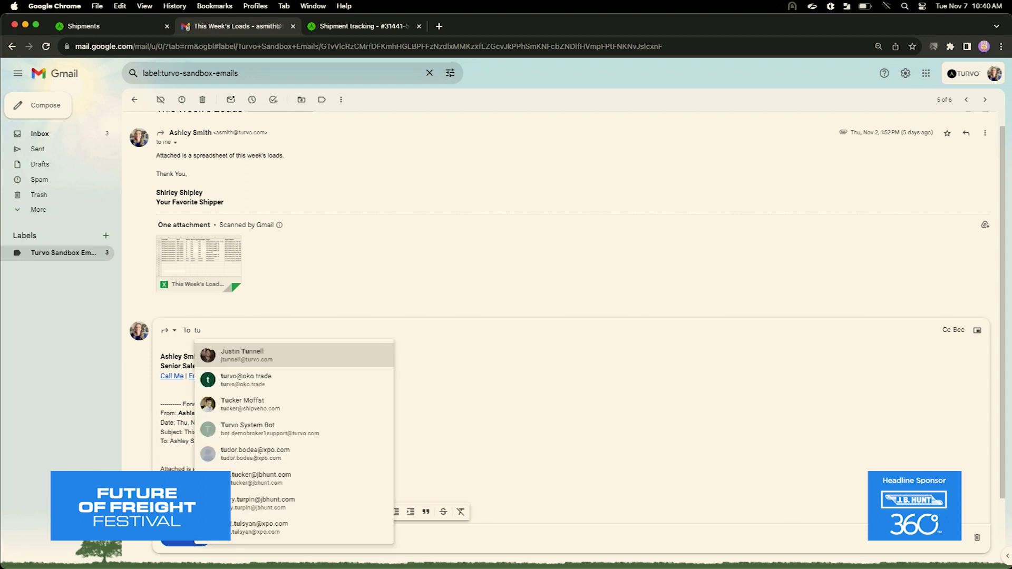
pyautogui.write('rvo')
pyautogui.click(278, 351)
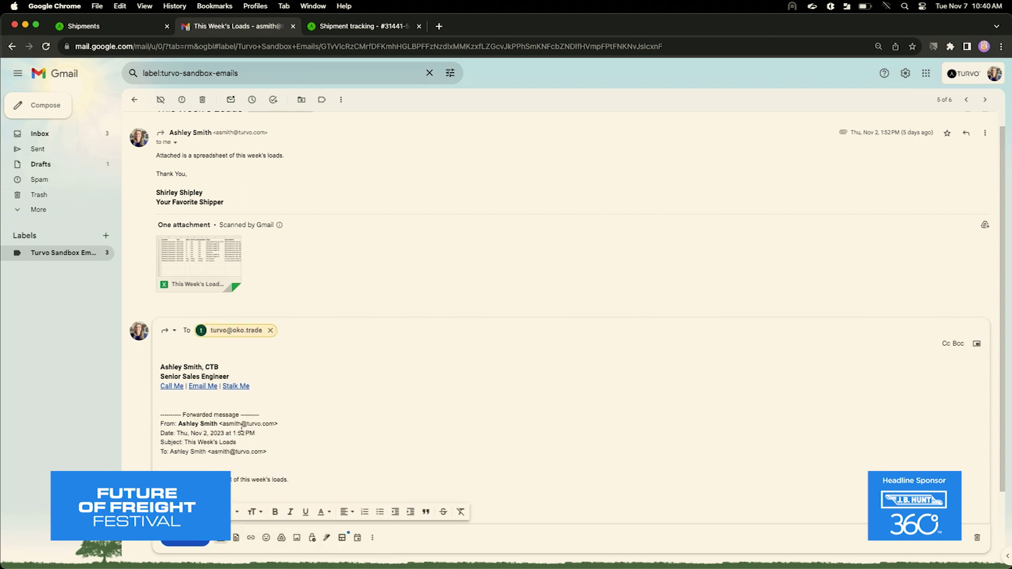
pyautogui.click(188, 541)
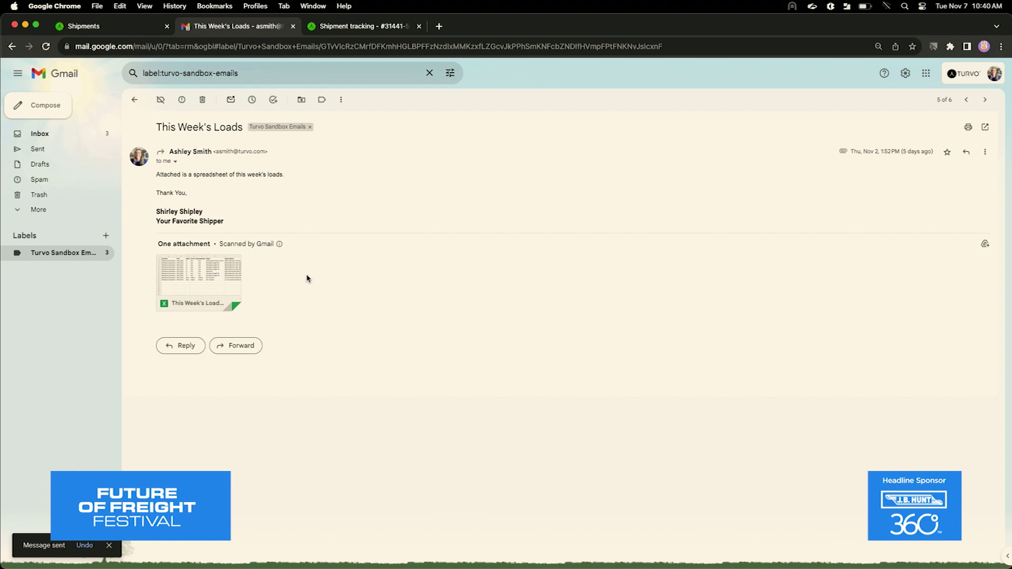
# Step: Return to the shipments list, clear the previous search, and search for AM1025
pyautogui.click(124, 28)
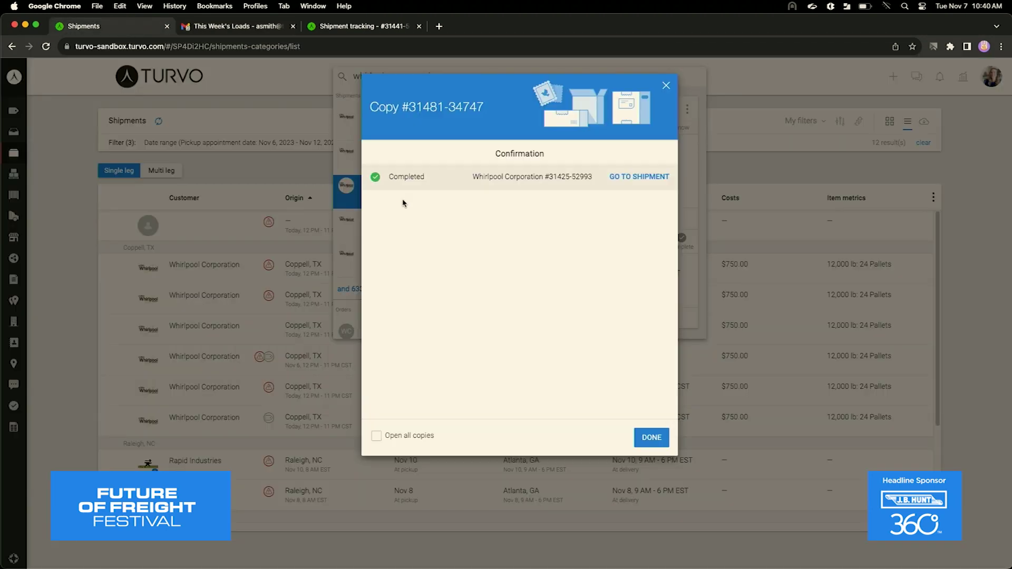
pyautogui.click(651, 437)
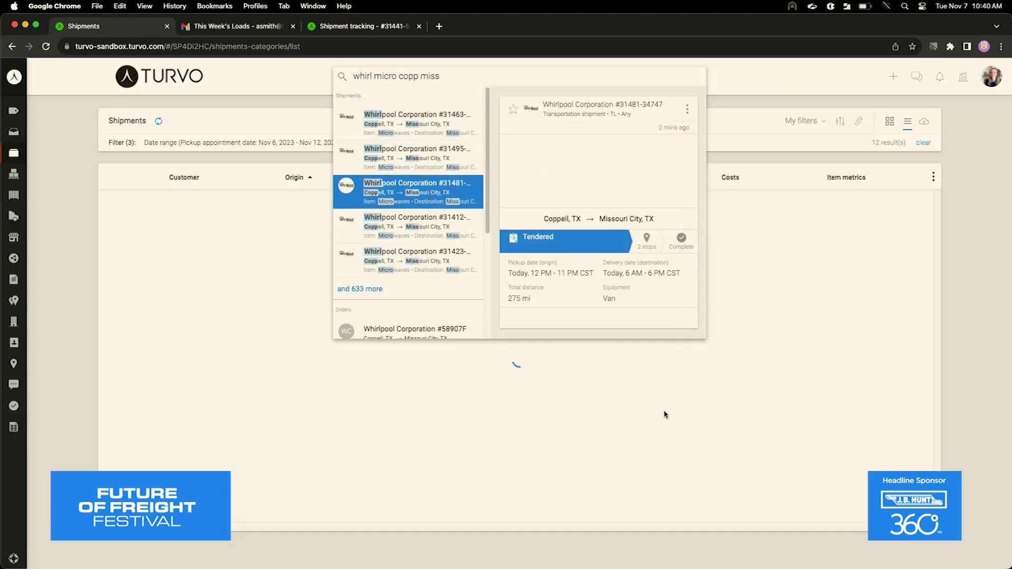
pyautogui.click(736, 162)
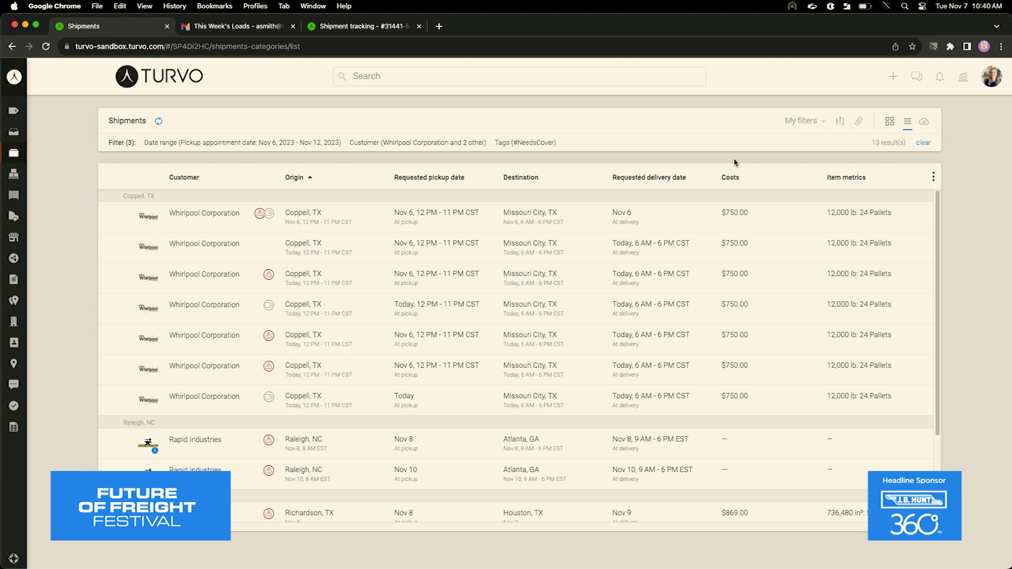
pyautogui.click(592, 75)
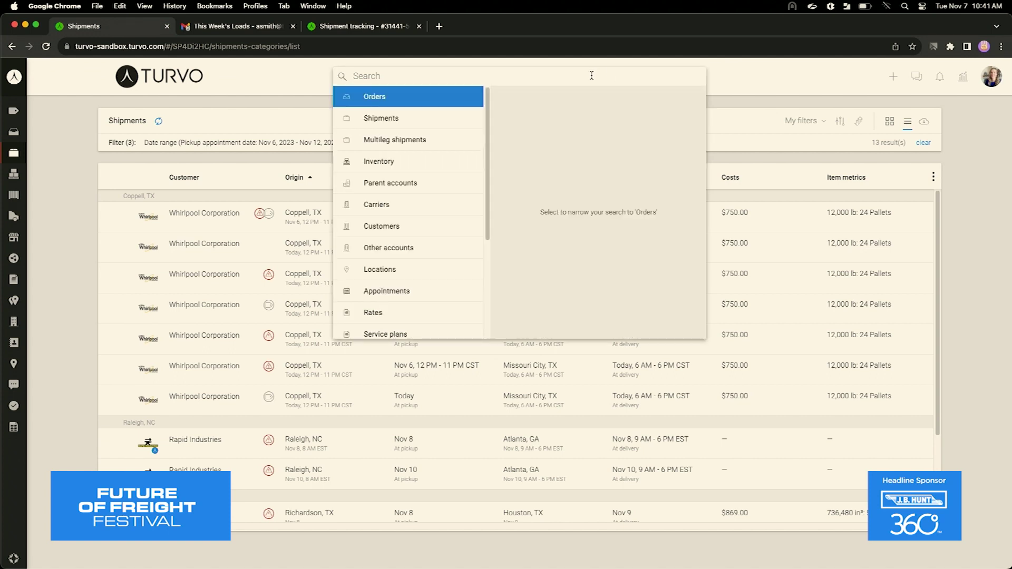
pyautogui.write('AM1')
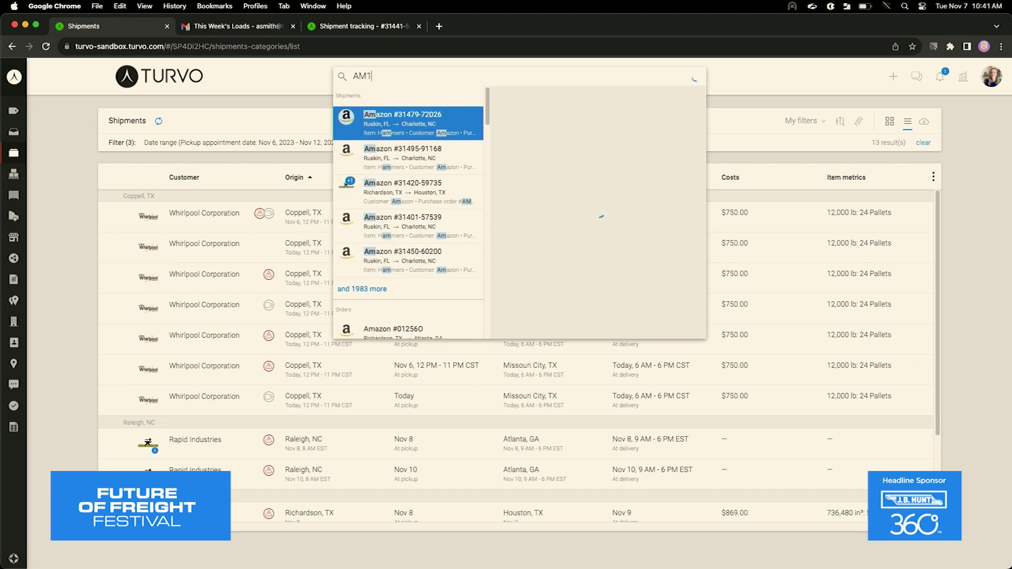
pyautogui.write('0251')
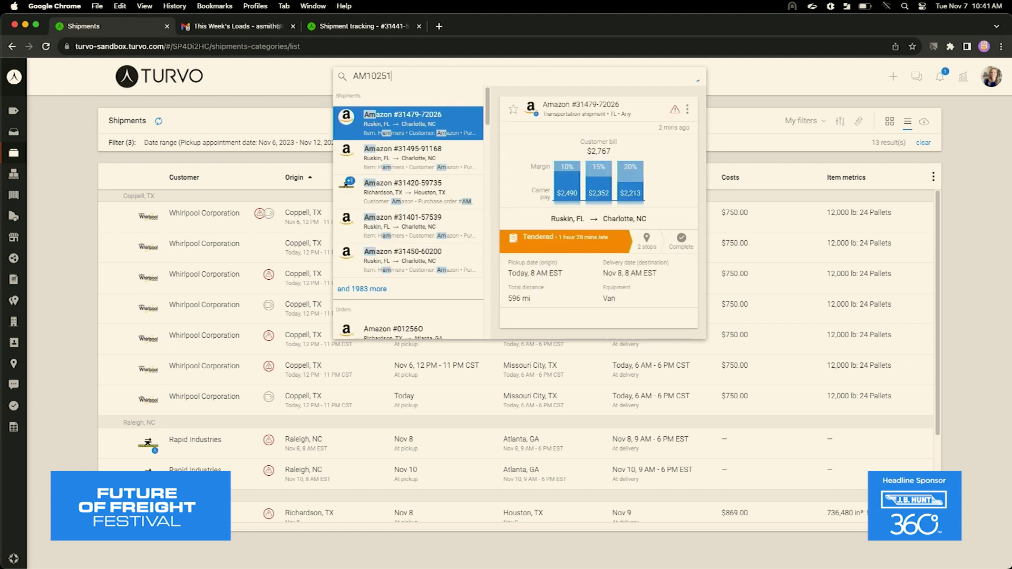
pyautogui.click(679, 303)
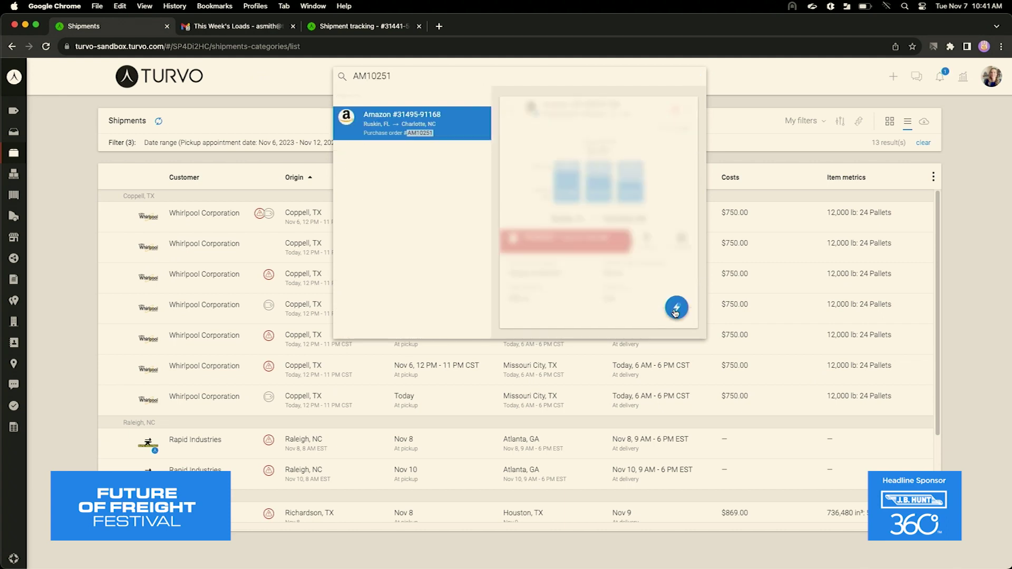
pyautogui.click(678, 263)
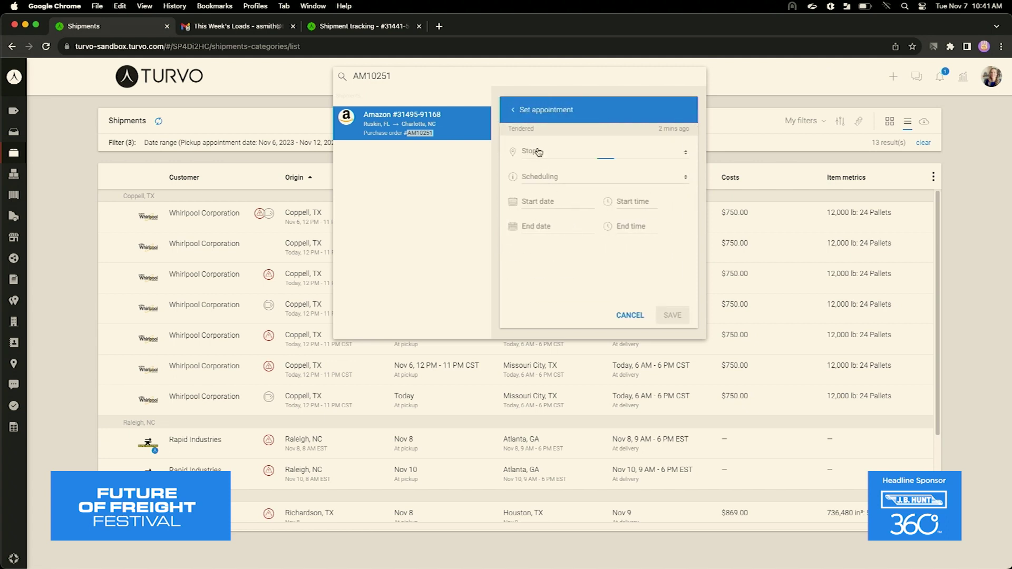
pyautogui.click(596, 152)
pyautogui.click(559, 178)
pyautogui.click(636, 201)
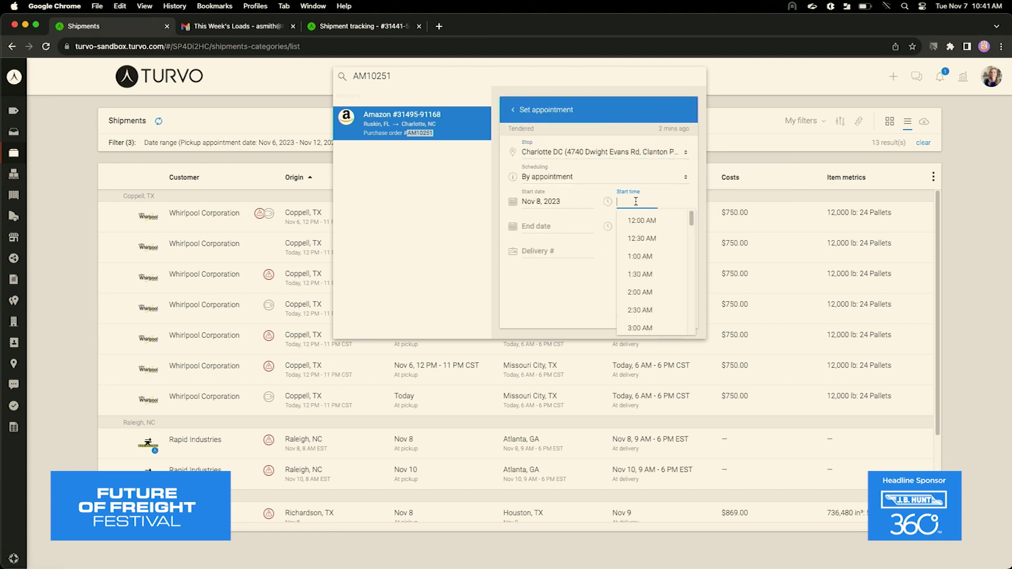
pyautogui.scroll(-5, 654, 253)
pyautogui.click(665, 277)
pyautogui.click(673, 315)
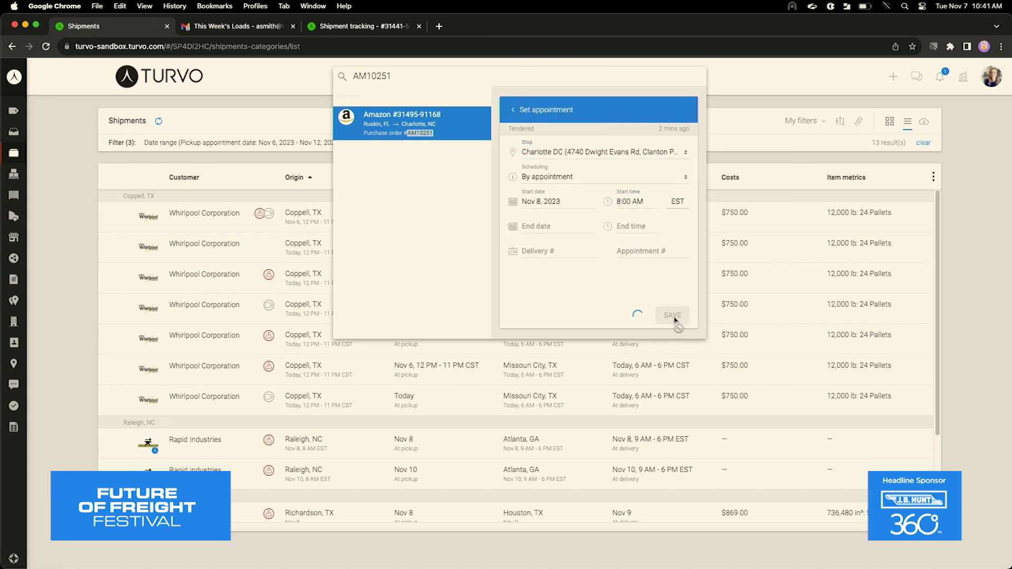
pyautogui.click(310, 103)
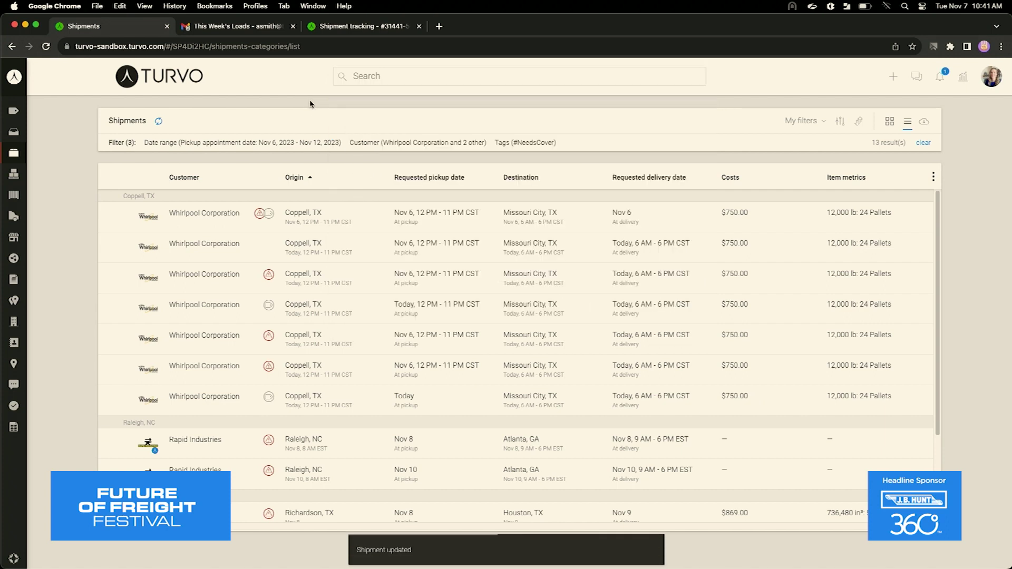
# Step: Search 9771P and accept Velocity Freight's $865 Raleigh-to-Atlanta quote
pyautogui.click(411, 81)
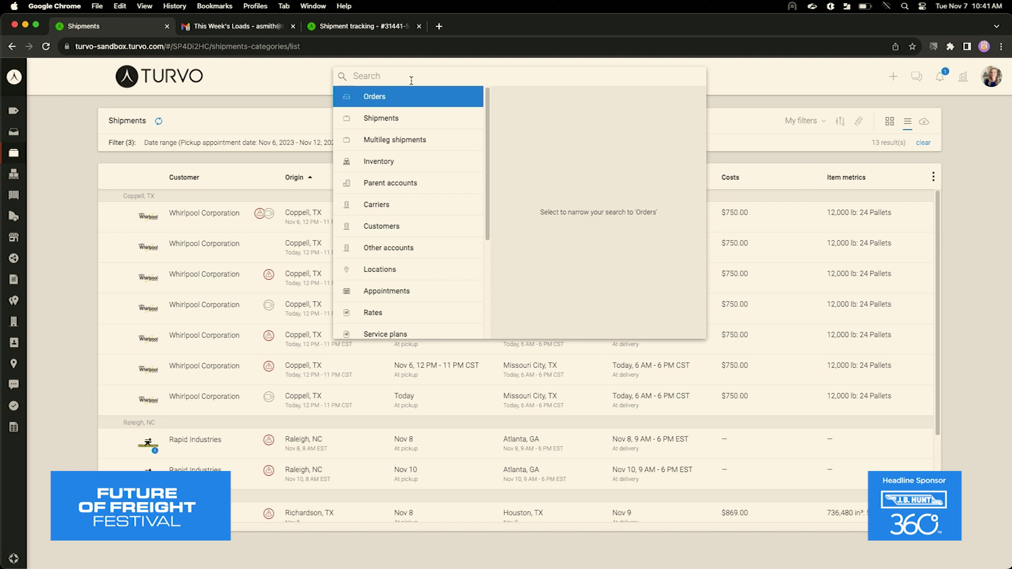
pyautogui.write('97')
pyautogui.write('71P')
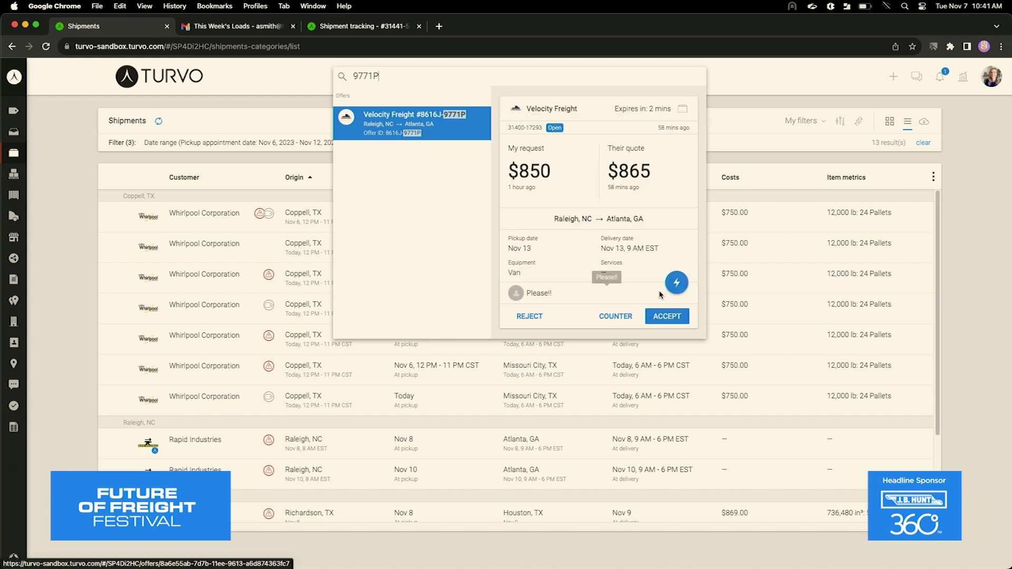
pyautogui.click(667, 316)
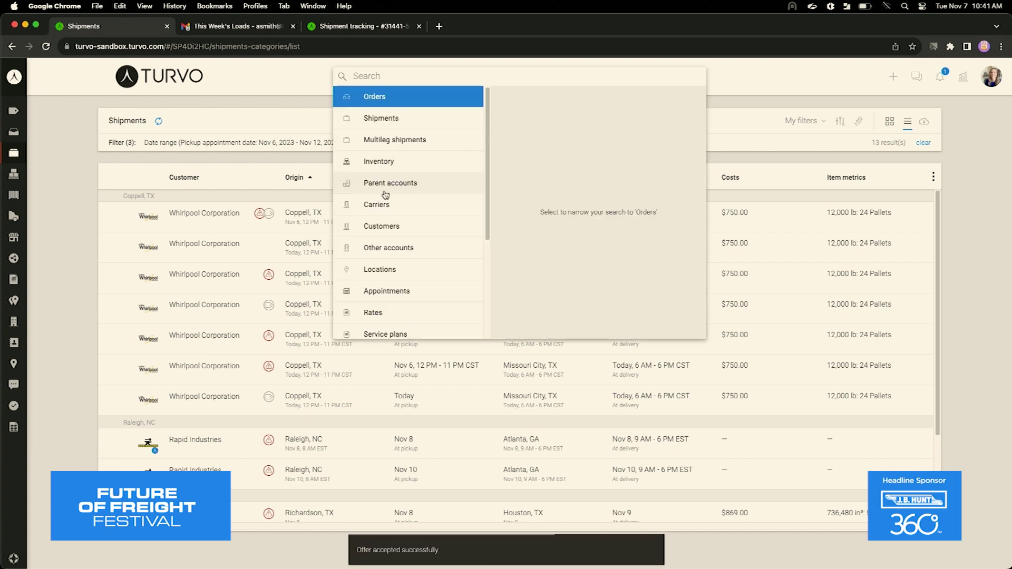
# Step: Add Velocity Freight asset availability with Chicago, IL and Memphis, TN origins and Van equipment
pyautogui.click(383, 203)
pyautogui.write('velo')
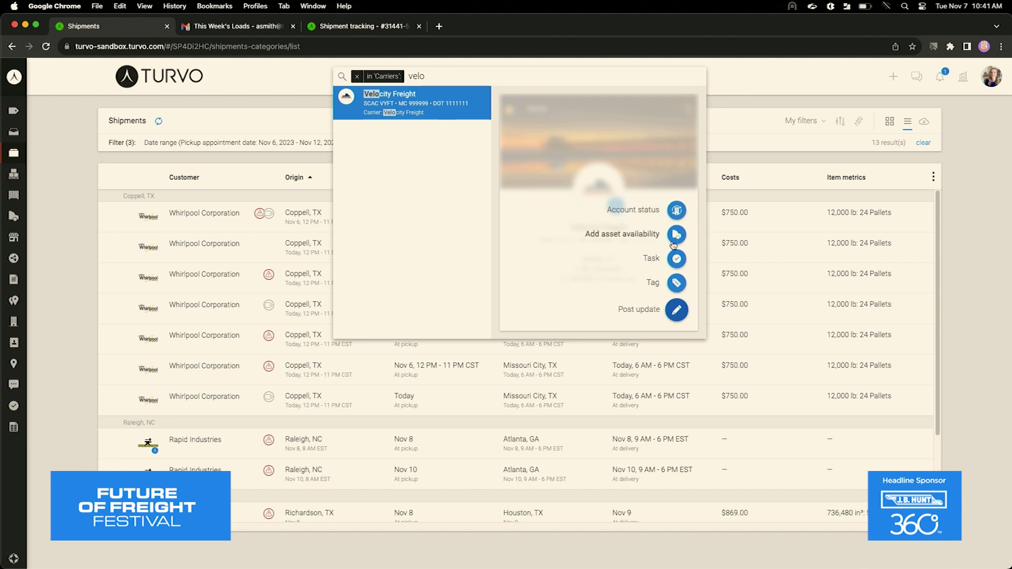
pyautogui.click(586, 131)
pyautogui.write('chic')
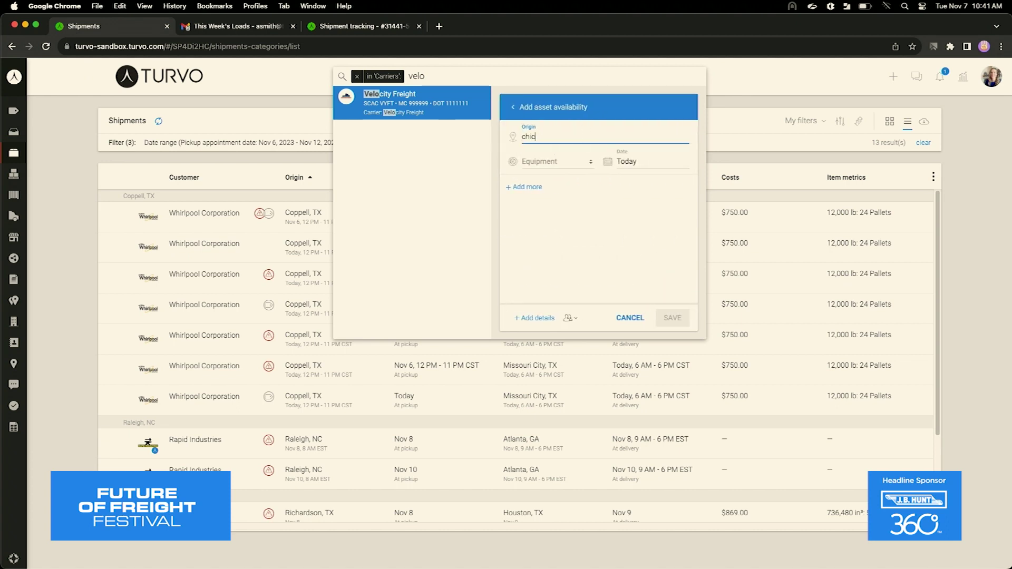
pyautogui.click(580, 154)
pyautogui.write('mem')
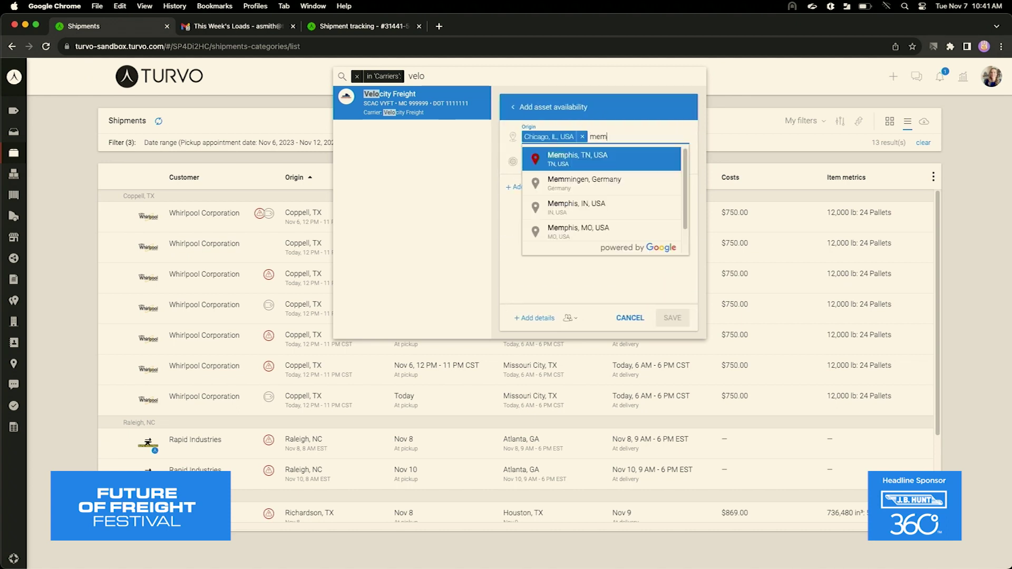
pyautogui.click(601, 158)
pyautogui.click(548, 161)
pyautogui.write('va')
pyautogui.click(547, 182)
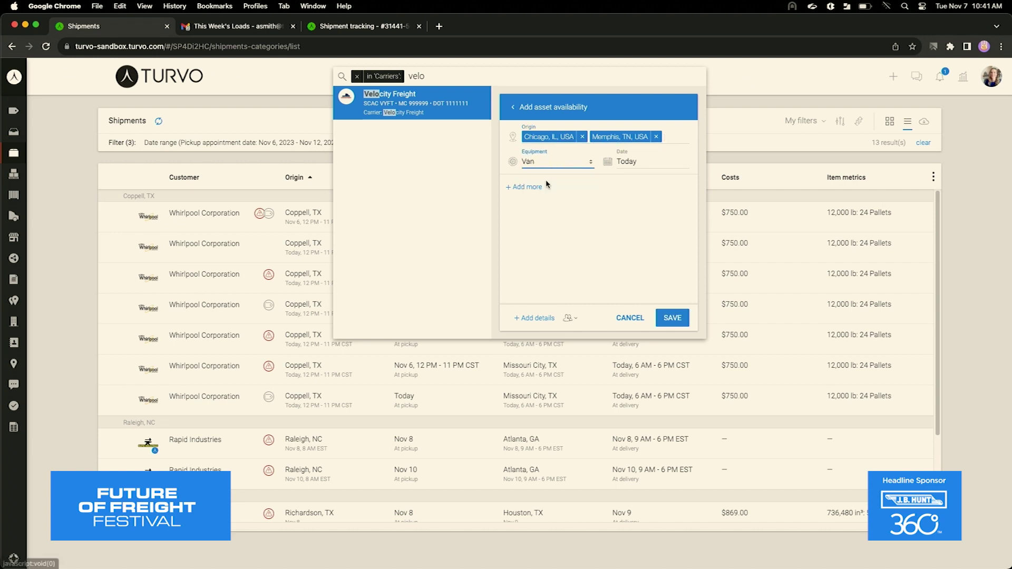
pyautogui.click(672, 318)
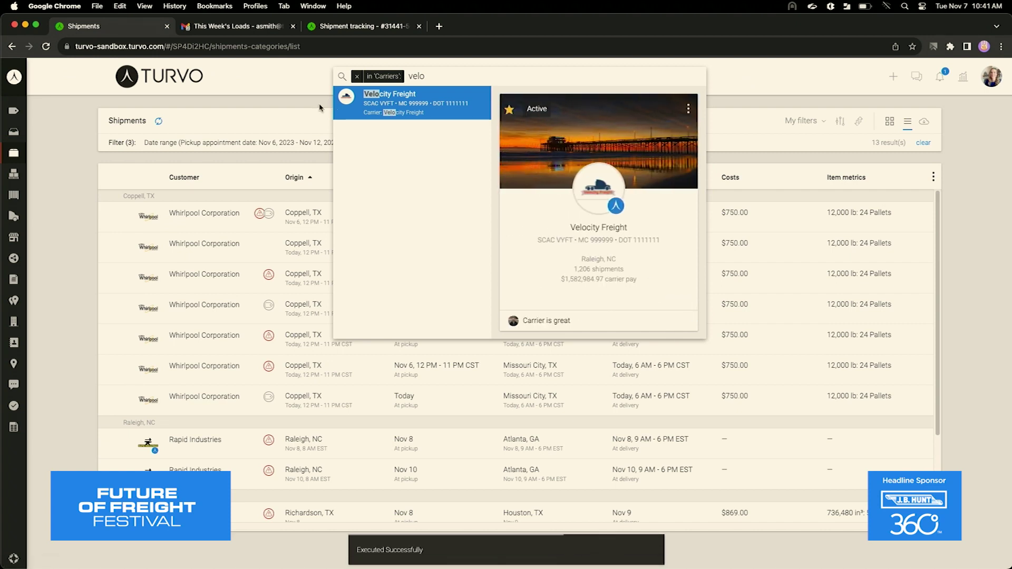
pyautogui.click(955, 115)
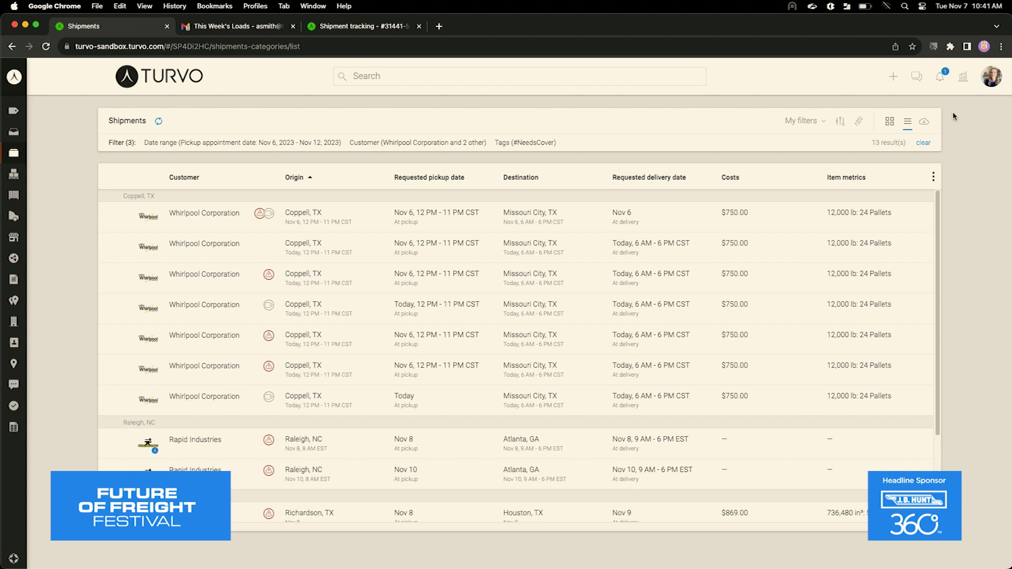
pyautogui.click(942, 80)
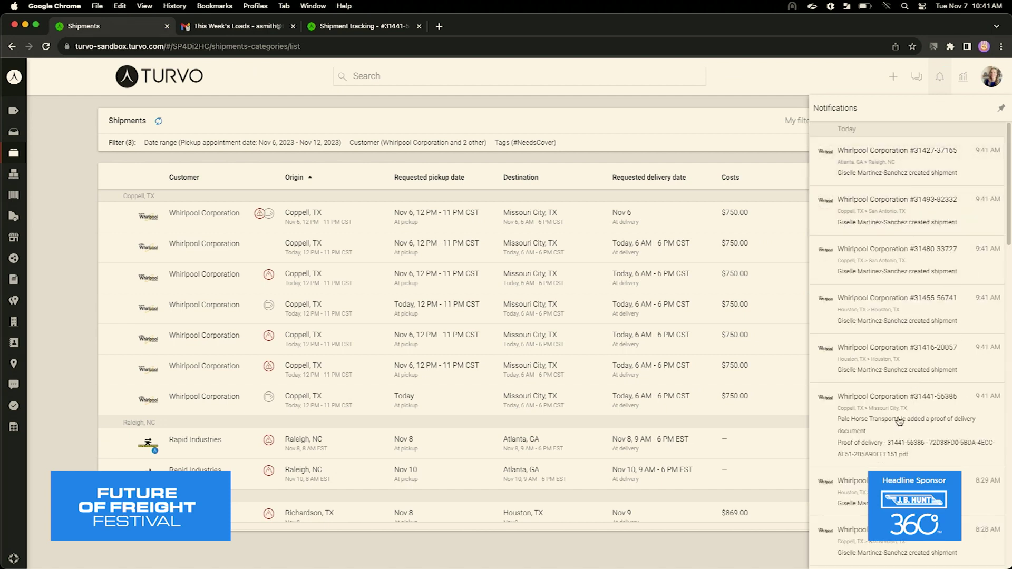
pyautogui.click(899, 421)
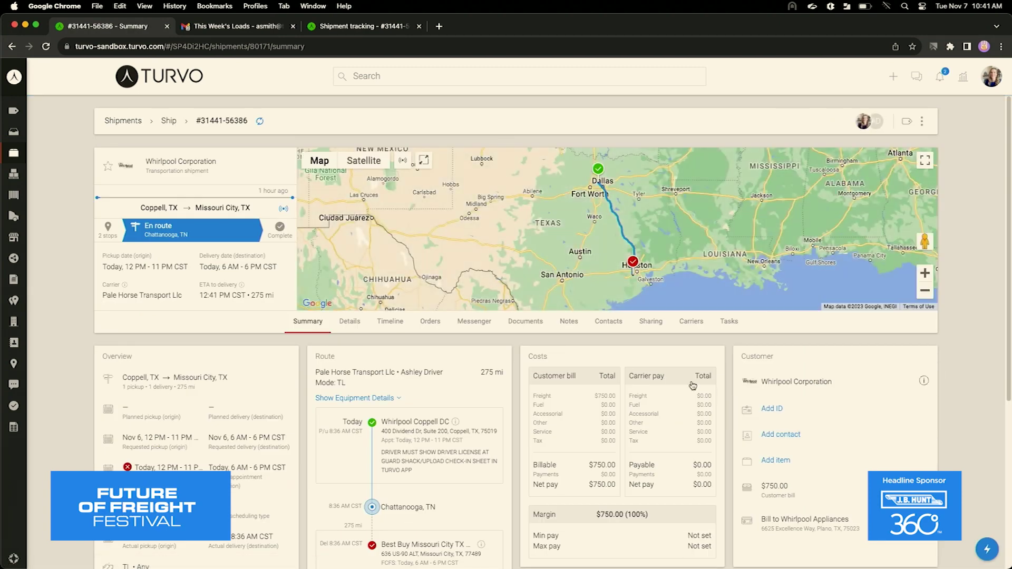
pyautogui.click(536, 325)
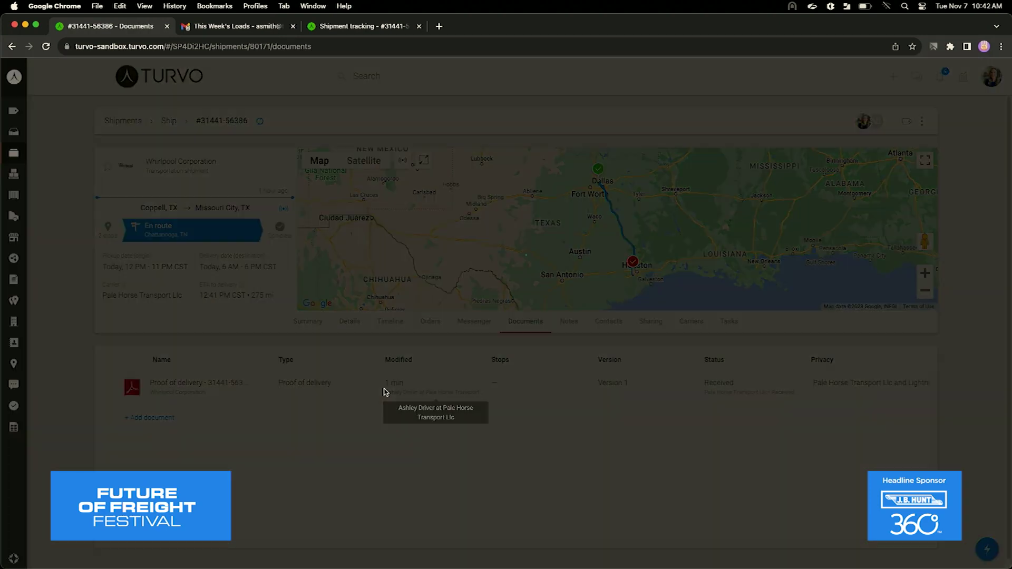
# Step: Review the proof of delivery PDF from Pale Horse Transport and close it
pyautogui.scroll(-5, 561, 329)
pyautogui.scroll(-5, 562, 329)
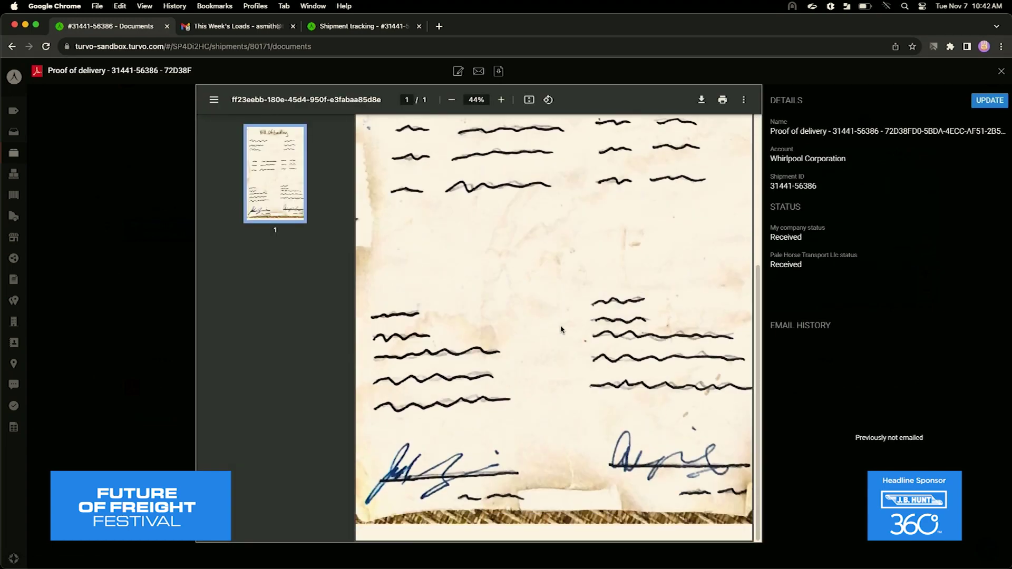
pyautogui.scroll(5, 561, 330)
pyautogui.scroll(5, 561, 330)
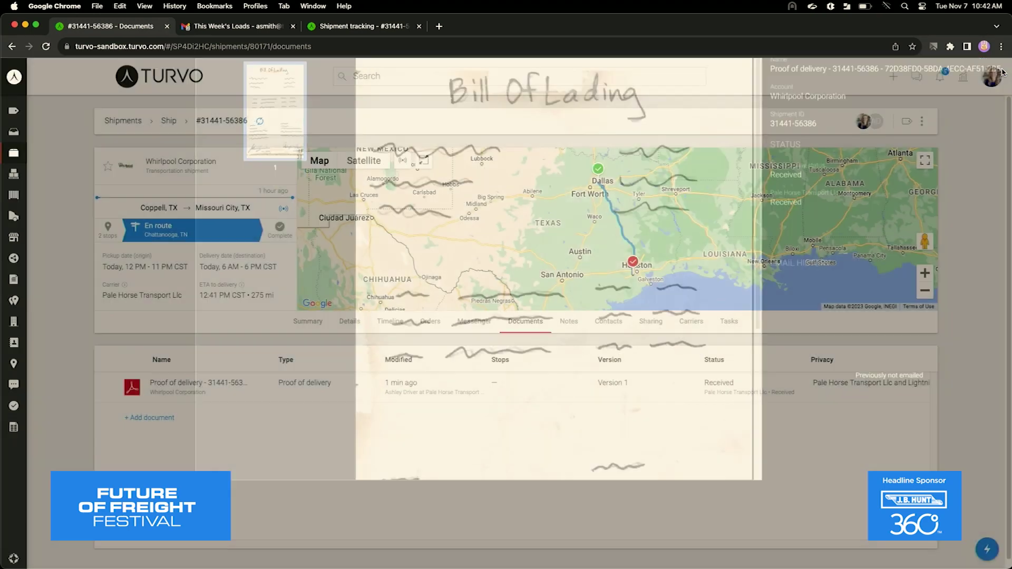
pyautogui.click(1001, 71)
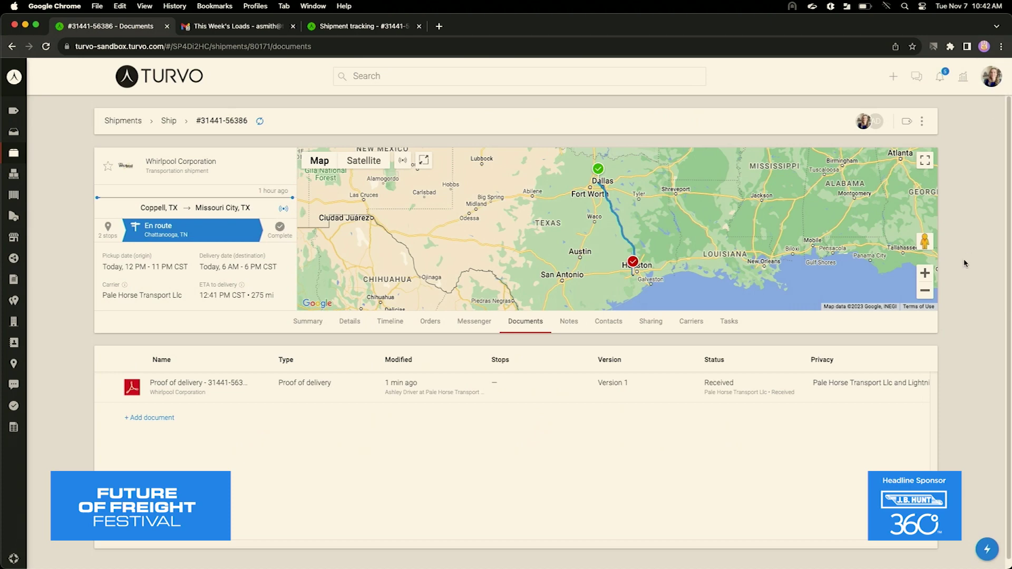
# Step: Change the shipment status to Ready for billing, save, and reload the shipment
pyautogui.click(988, 554)
pyautogui.click(987, 426)
pyautogui.click(876, 419)
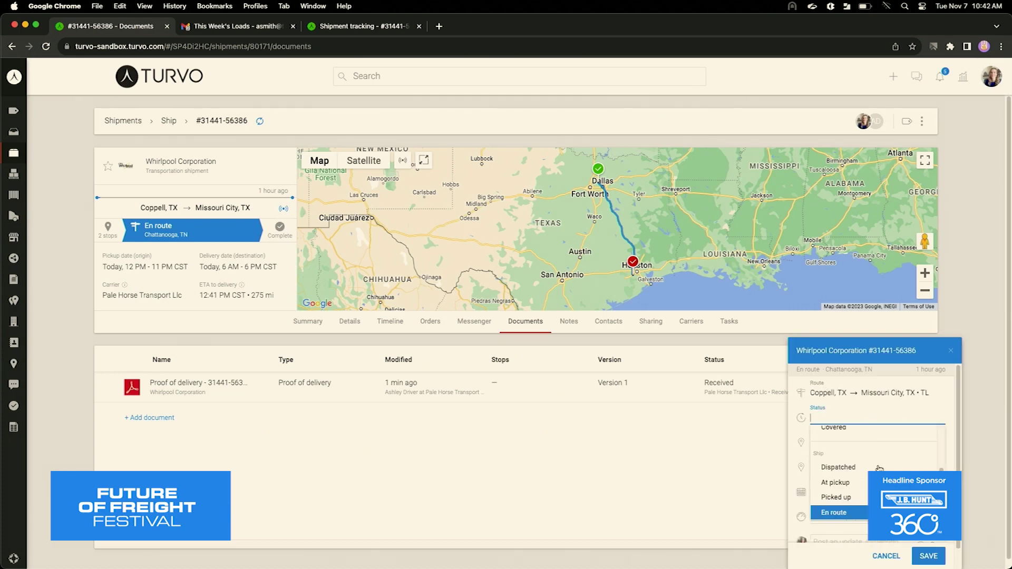
pyautogui.scroll(-3, 879, 468)
pyautogui.scroll(-2, 879, 468)
pyautogui.click(879, 467)
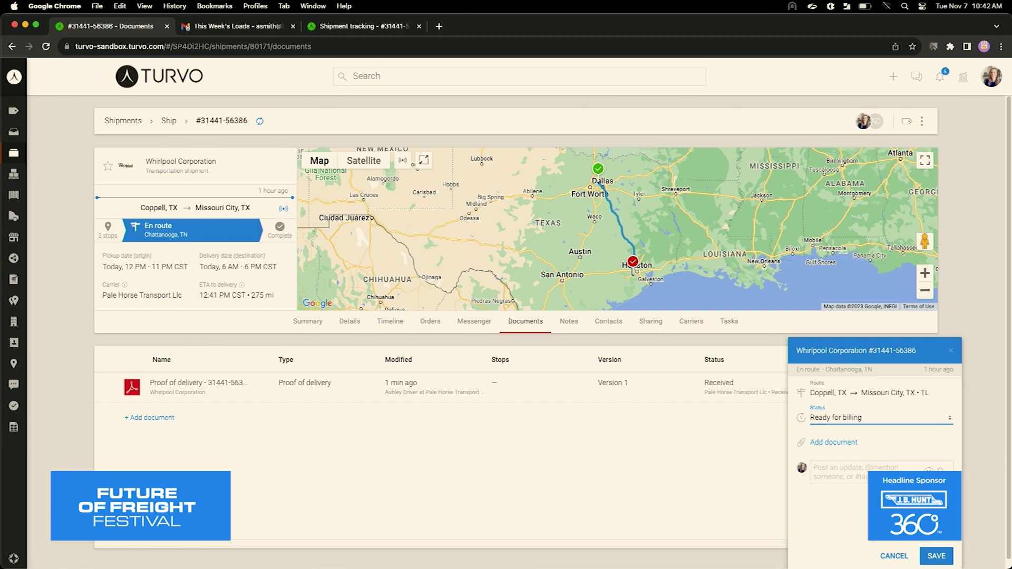
pyautogui.click(938, 557)
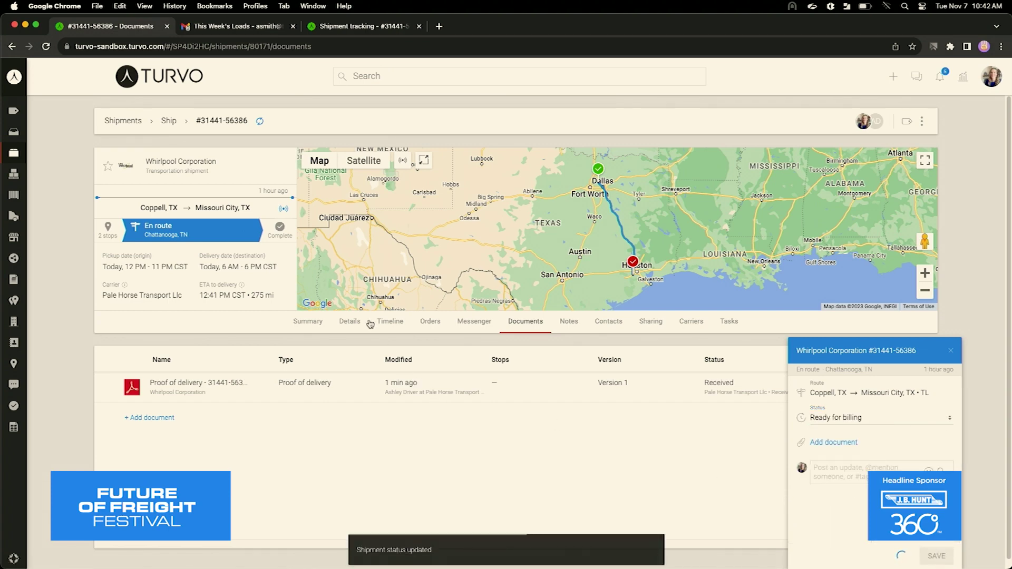
pyautogui.click(261, 122)
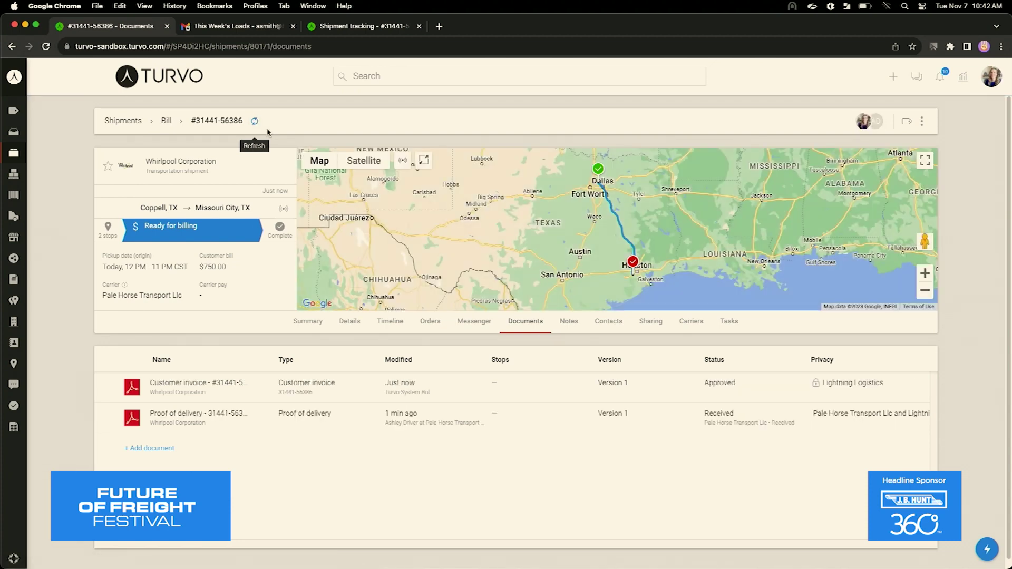
# Step: Review the $750.00 Whirlpool customer invoice, then return to the Home dashboard
pyautogui.click(408, 395)
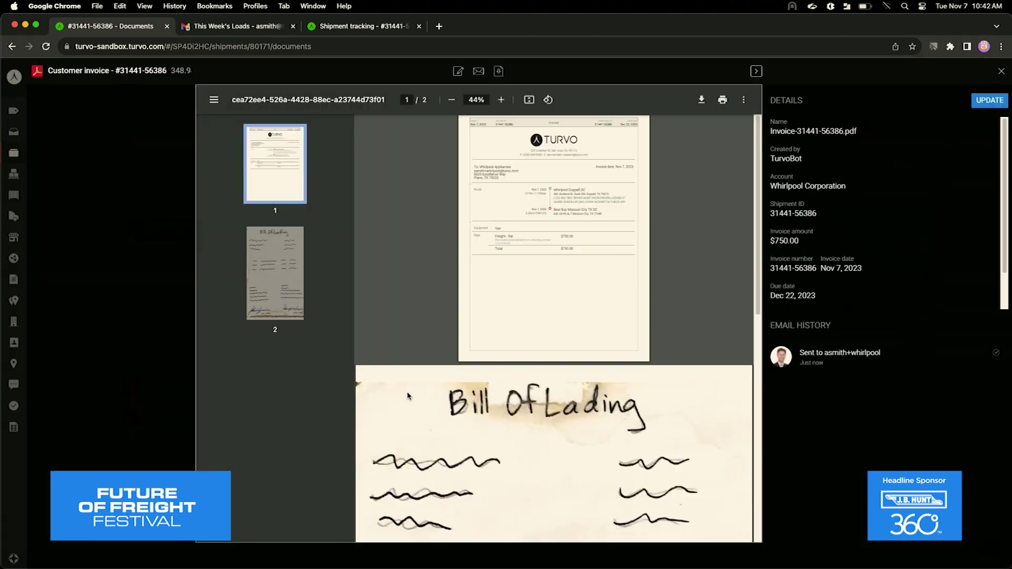
pyautogui.scroll(-5, 557, 364)
pyautogui.scroll(-3, 557, 363)
pyautogui.scroll(10, 559, 361)
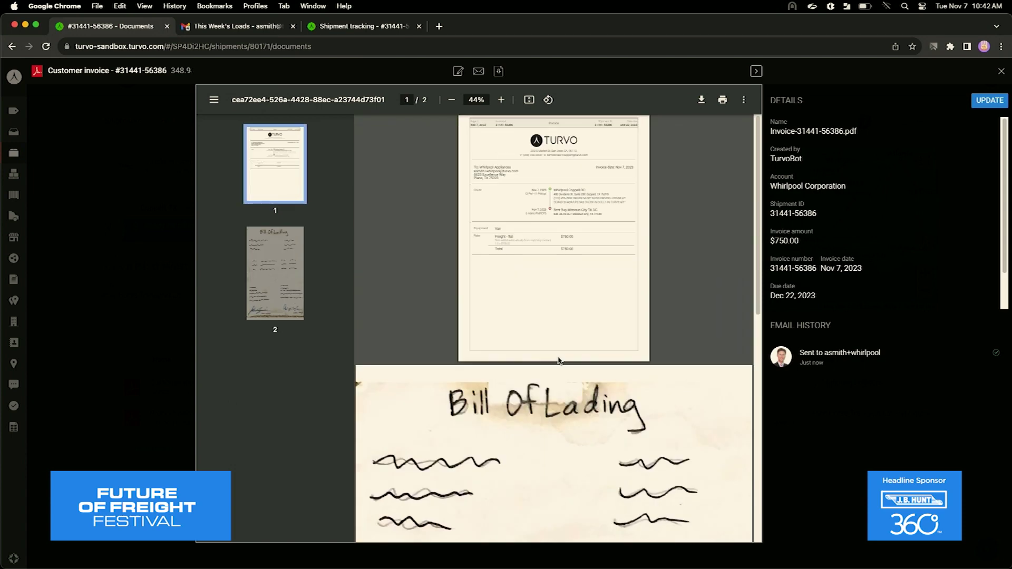
pyautogui.click(1000, 70)
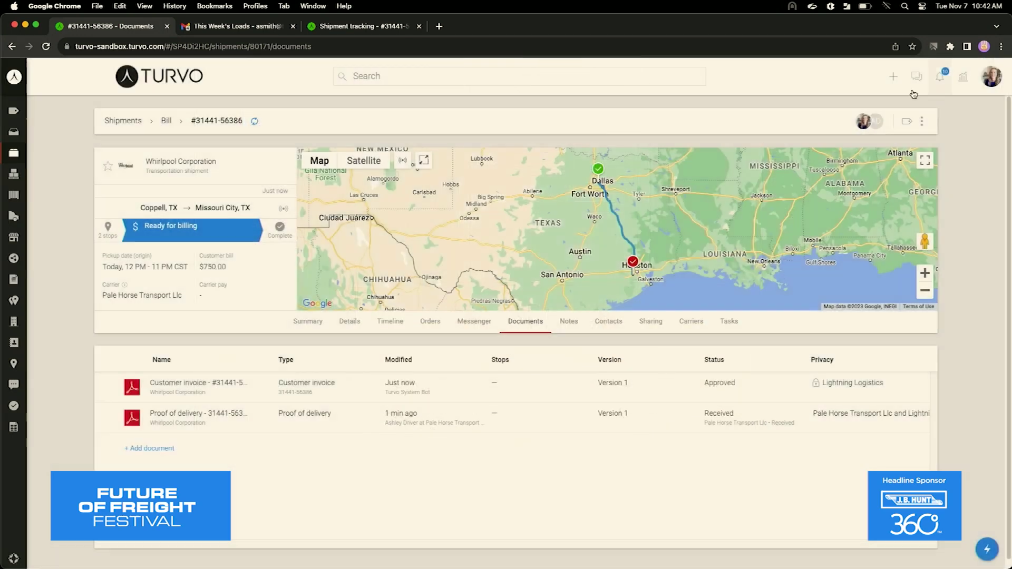
pyautogui.click(156, 76)
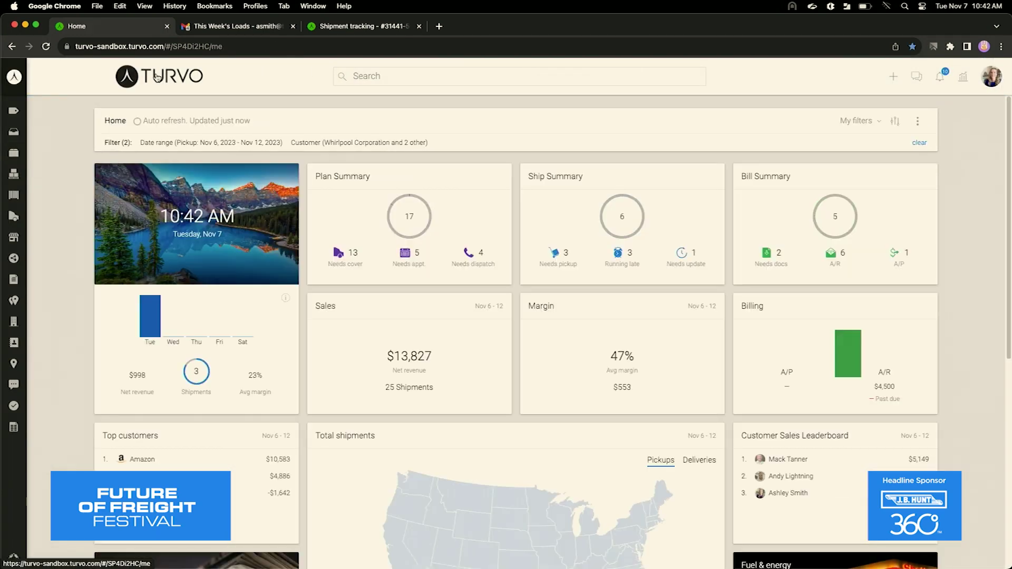